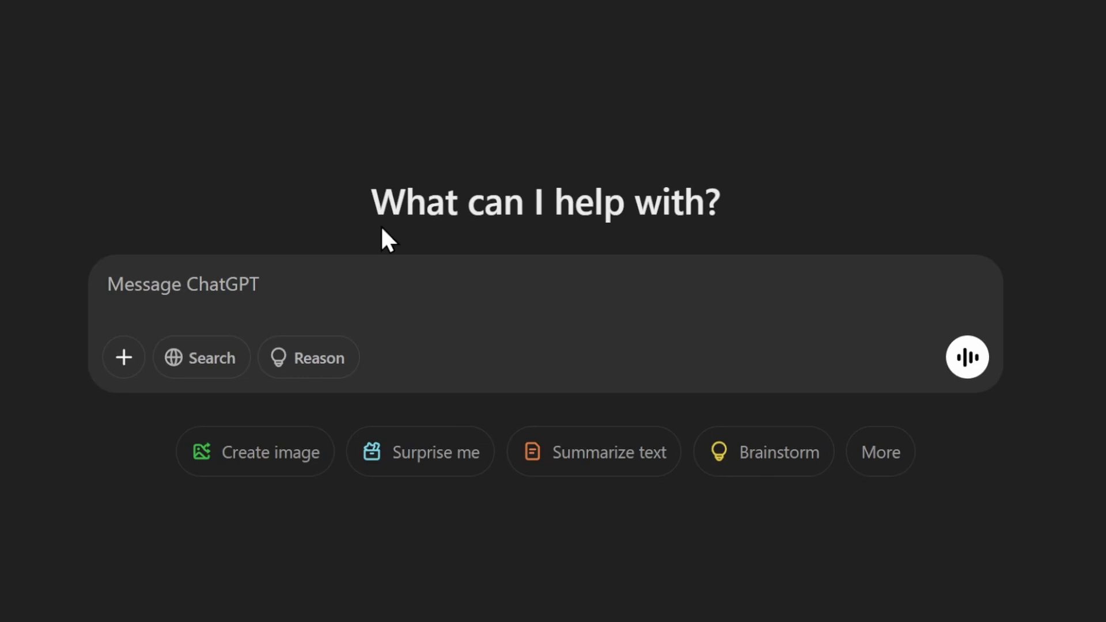
Paste a ChatGPT prompt requesting 50 psychology and relationship facts in Topic/Type, Part 1, Part 2 columns.
left_click(372, 283)
type("Generate a table with 50 unique, engaging, and easily relatable facts, formatted with three columns: Topic/Type, Part 1, and Part 2. Focus on psychology, relationships, crushes, male vs. female behaviors, and similar themes. Each fact should be simple, eye-catching, and written for a grade 7 reading level or below. Avoid repetition, and make the facts emotionally charged, attention-grabbing, or polarizing to resonate with a wide audience. Ensure the content is clear, relatable, and universally understandable. Include examples if necessary.")
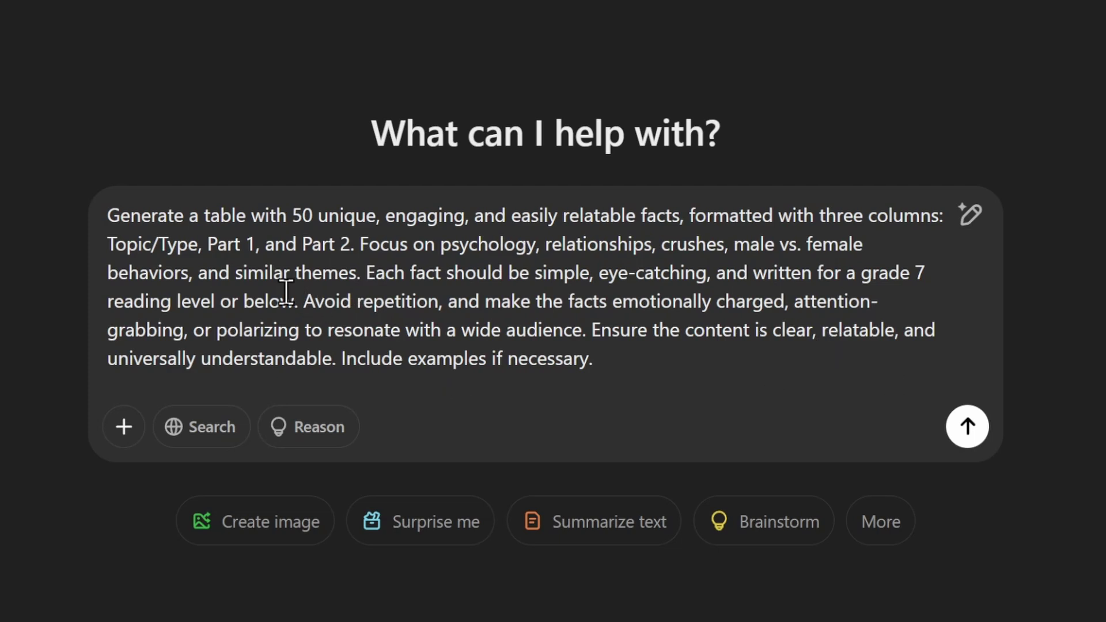
left_click(199, 273)
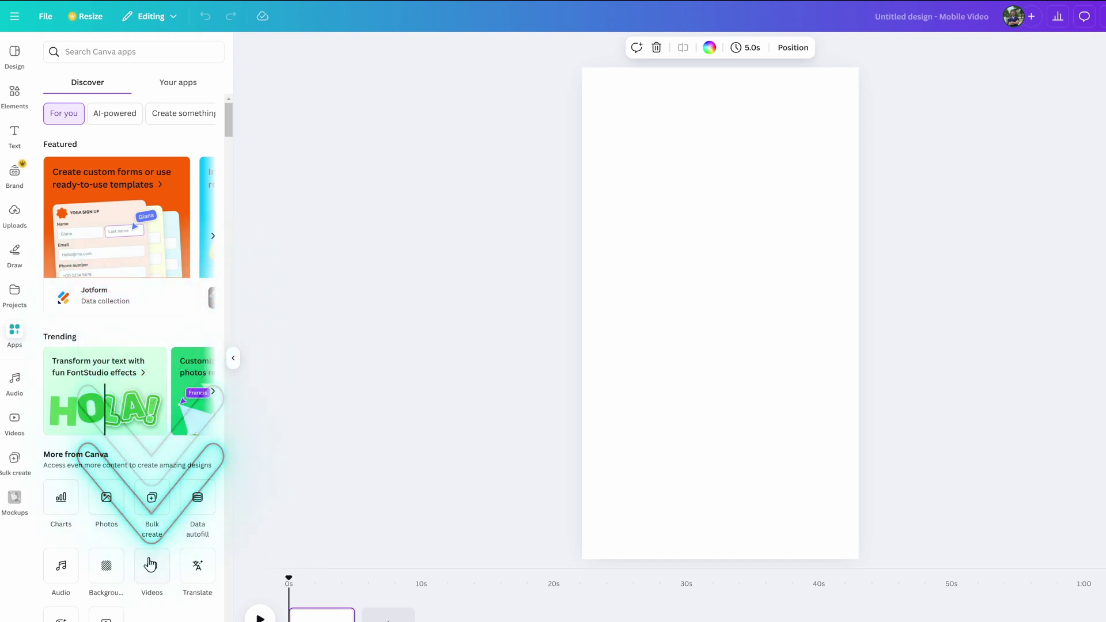
Add the 30-second sunset beach clip from the 'beach' video results to the page.
left_click(151, 565)
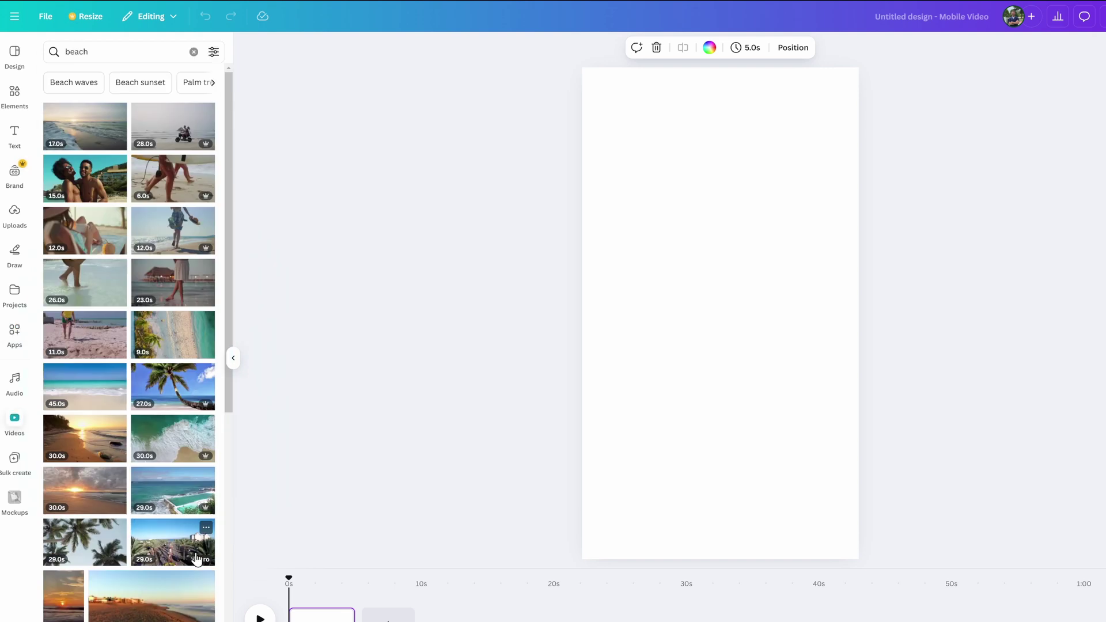
scroll(197, 559, "down", 5)
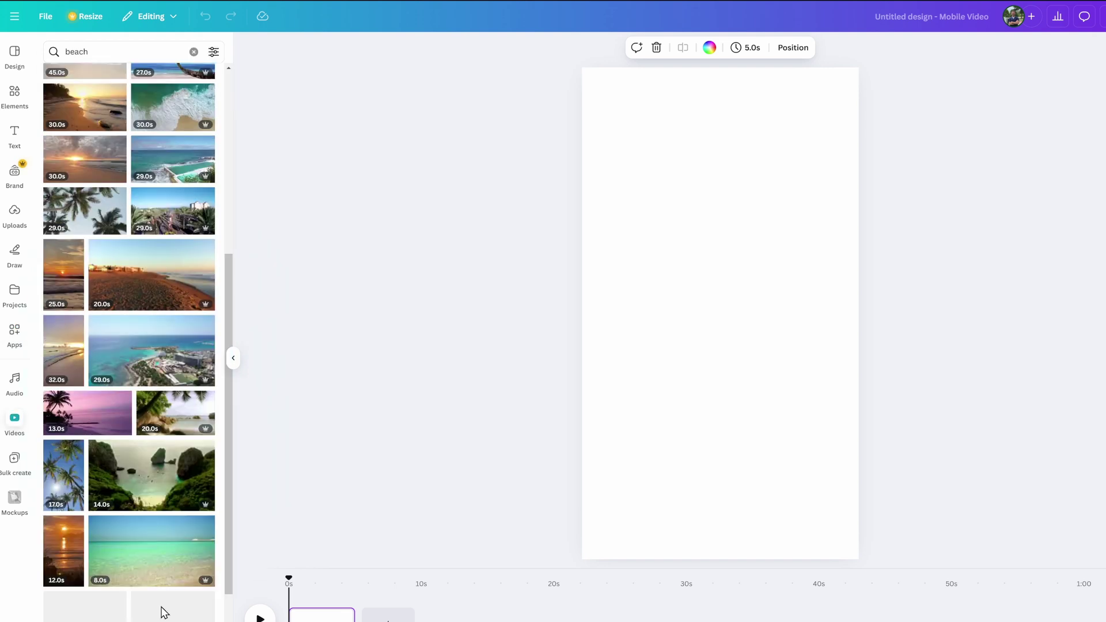
left_click(92, 108)
Drag the sunset beach clip so it fills the vertical page as the background.
mouse_move(785, 340)
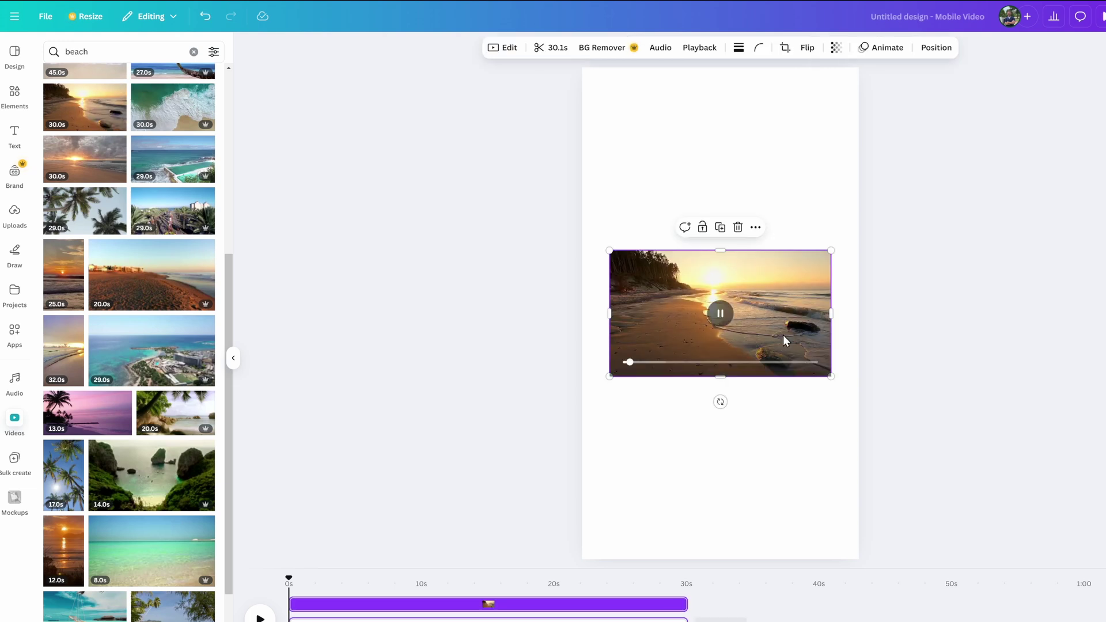
left_click_drag(783, 334, 720, 226)
key("ctrl+minus")
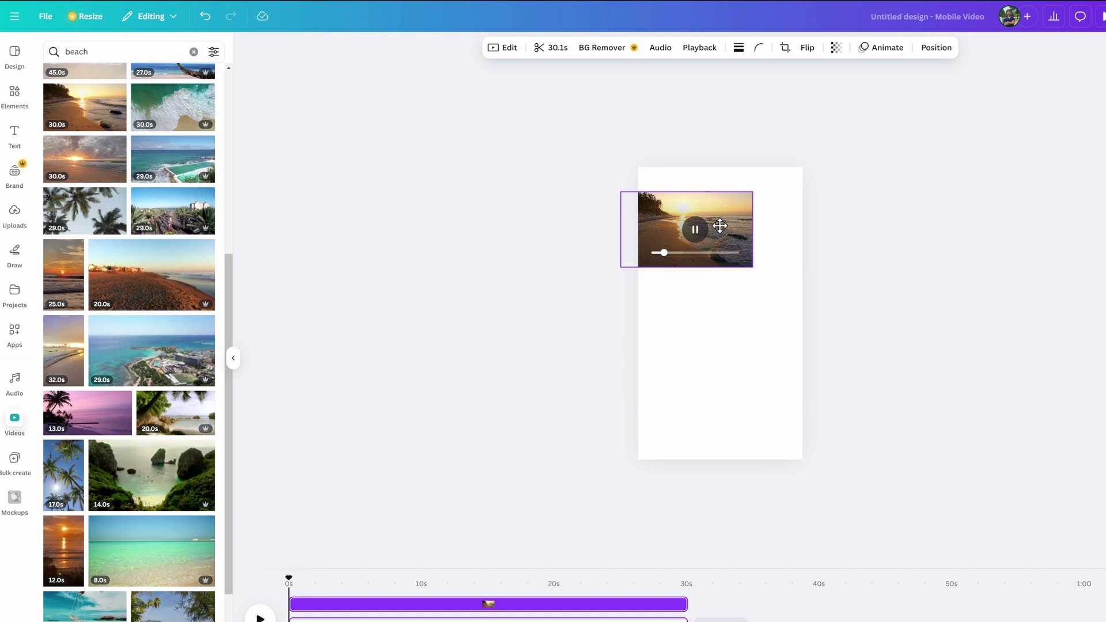
left_click_drag(719, 225, 838, 437)
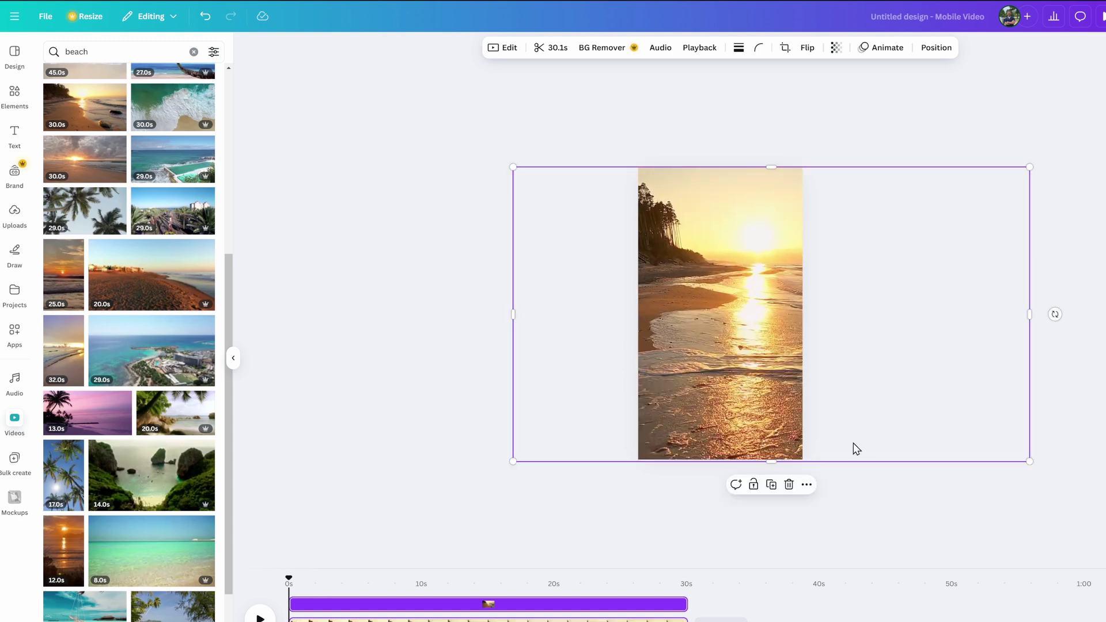
Crop the clip to frame the sunset and trim it to a later 6-second section.
left_click(513, 460)
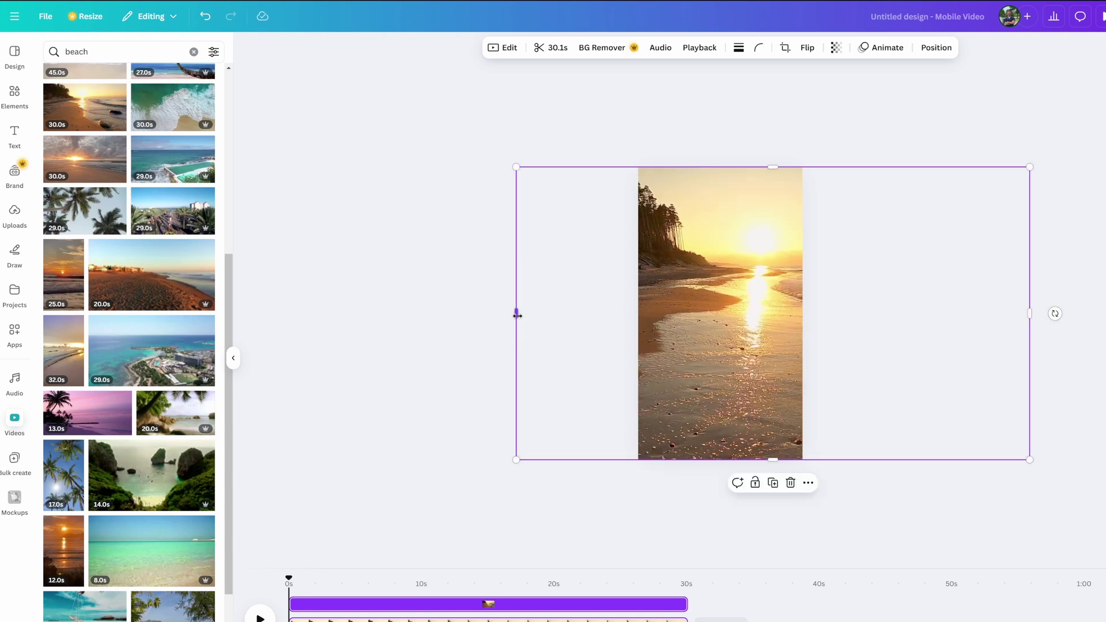
left_click_drag(514, 314, 629, 318)
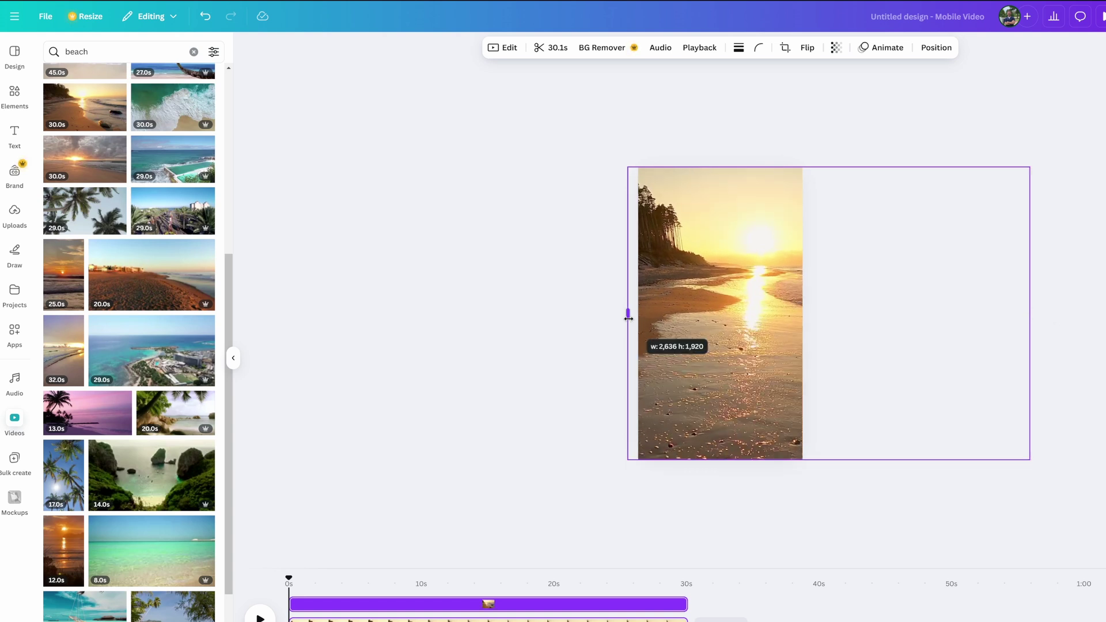
left_click_drag(629, 318, 607, 318)
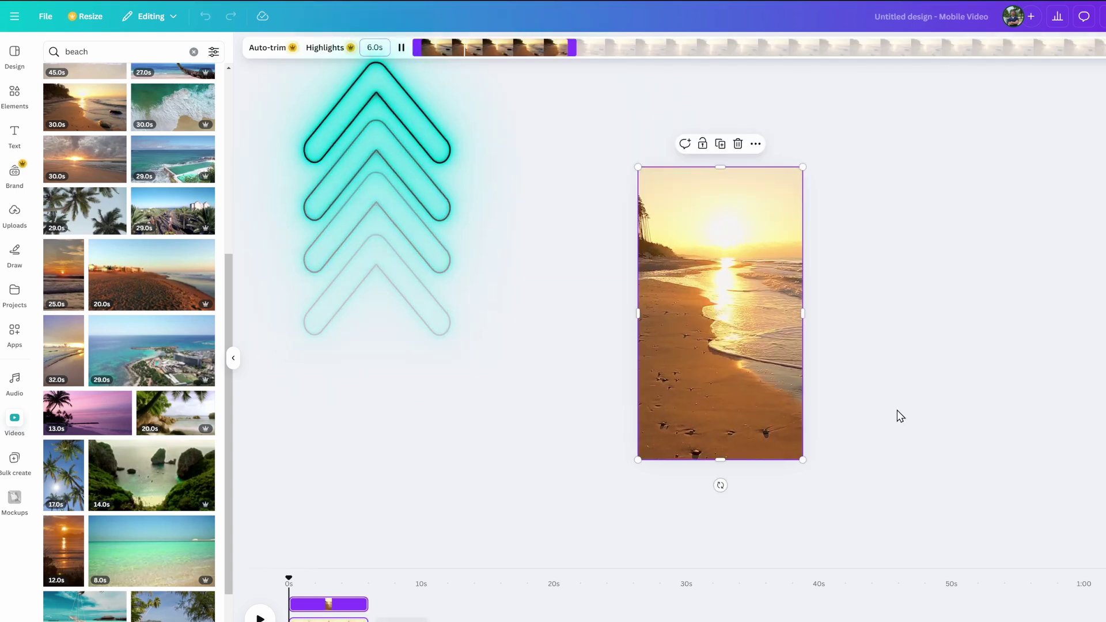
left_click_drag(547, 48, 677, 57)
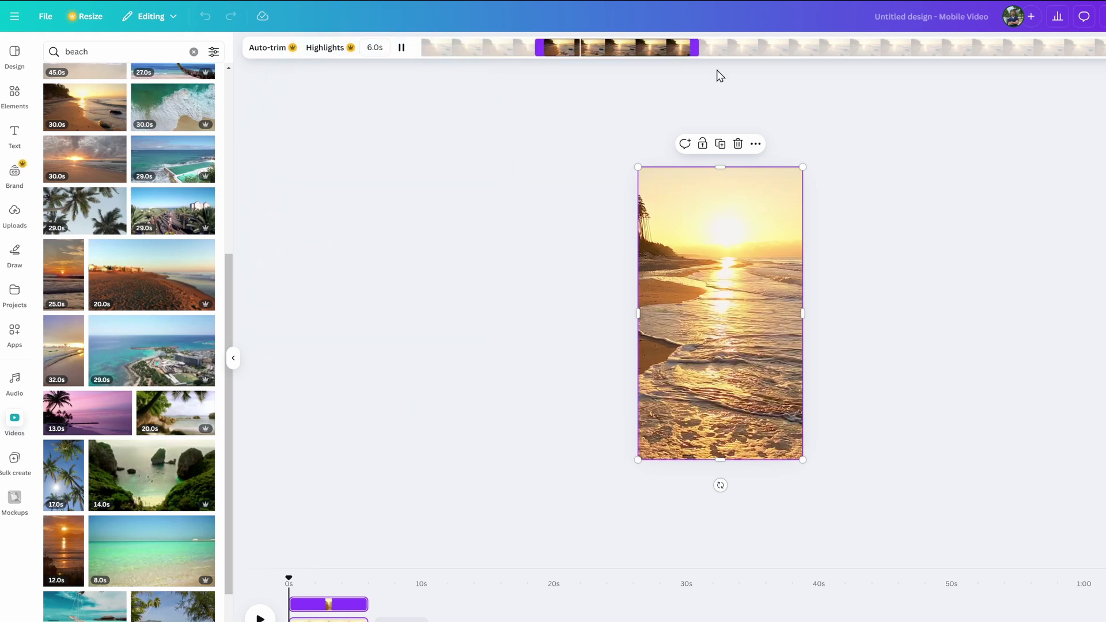
Confirm the 6-second trim and check the clip's audio volume settings.
left_click(521, 281)
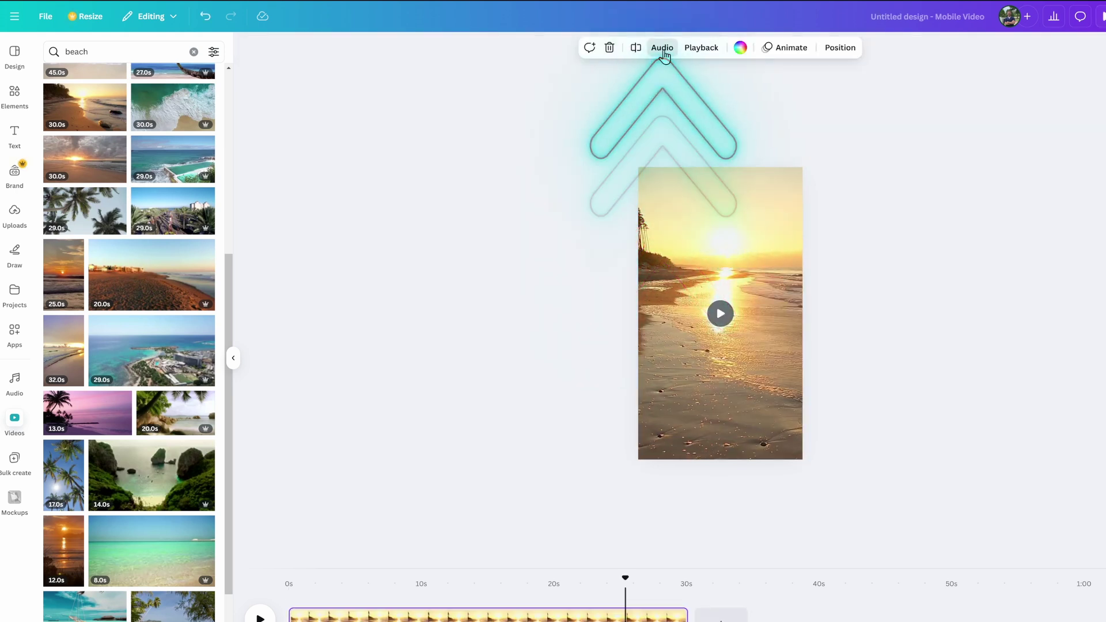
left_click(662, 48)
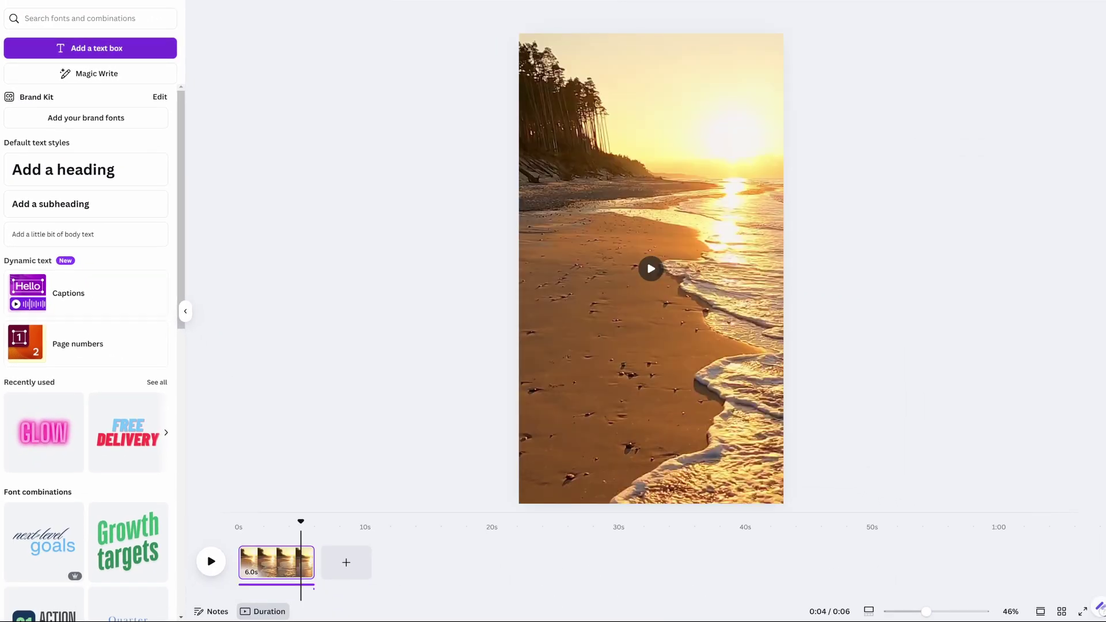
Add a white 'TOPIC' text box enlarged to about 72 pt.
left_click(123, 48)
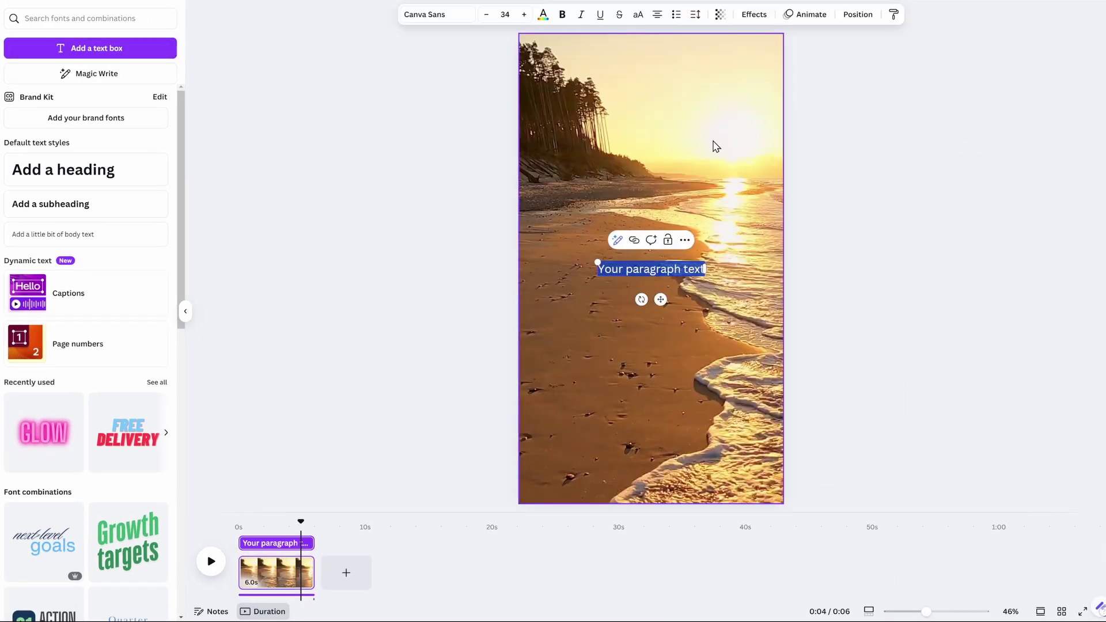
left_click(544, 17)
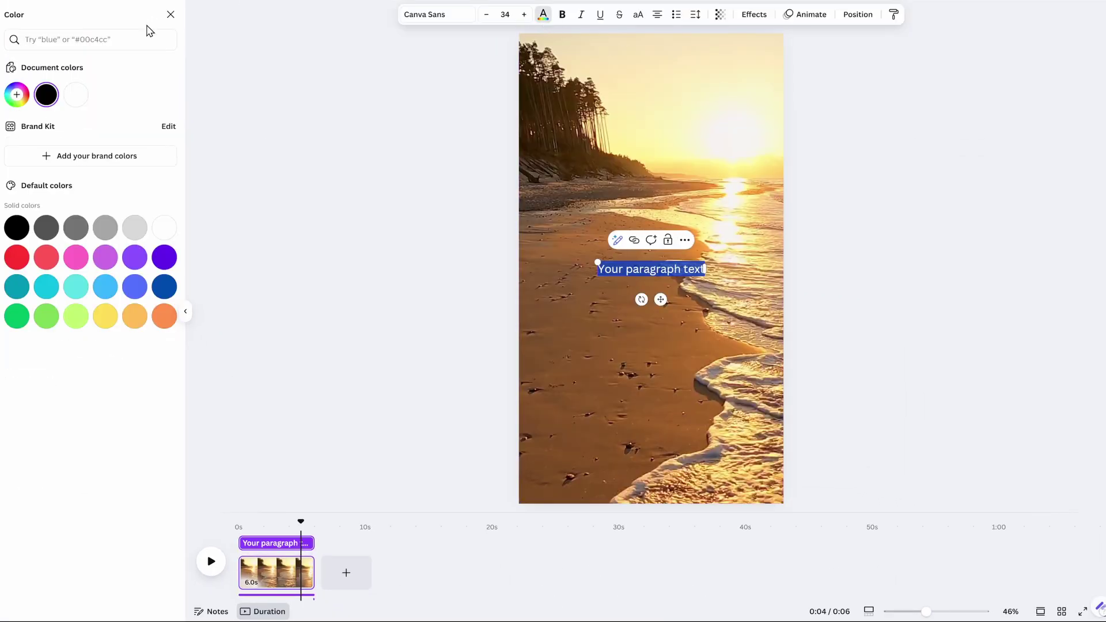
left_click(165, 228)
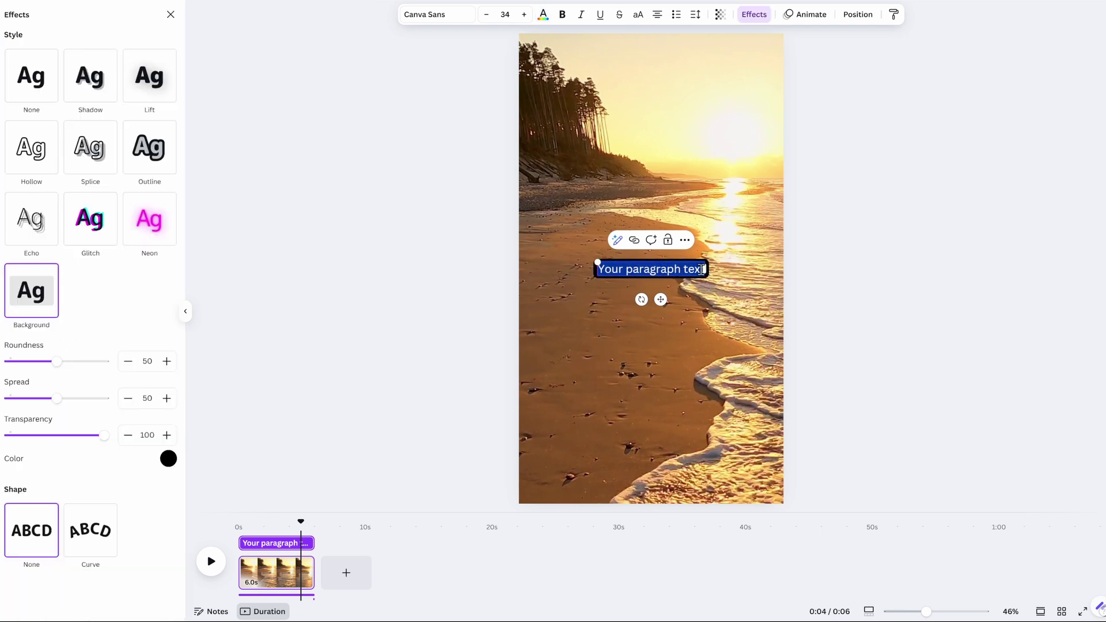
type("TOPIC")
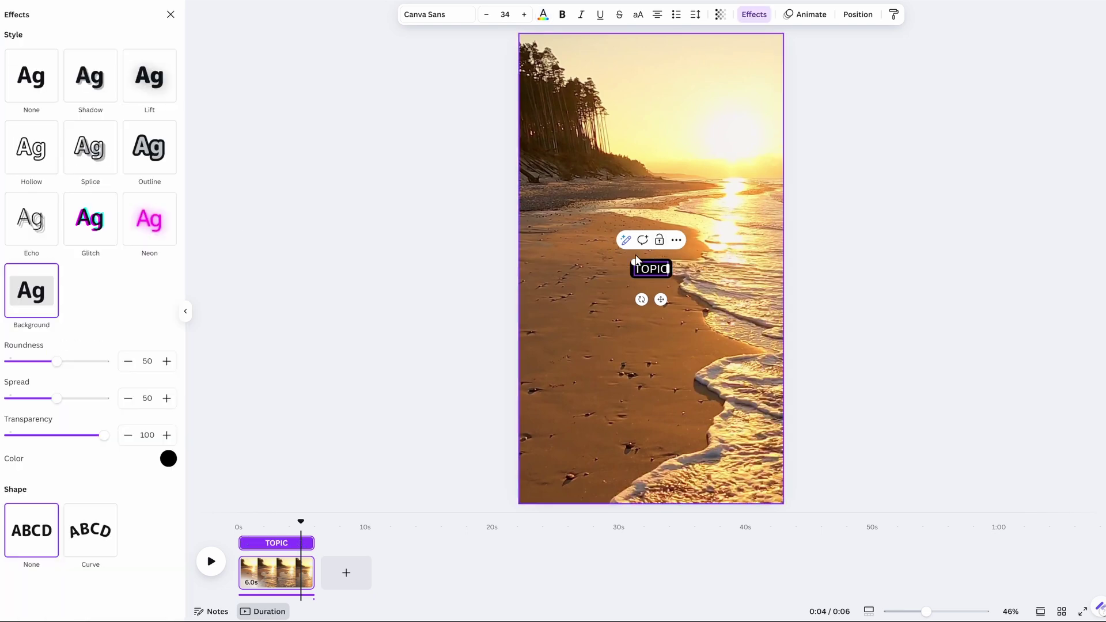
left_click_drag(634, 262, 597, 247)
left_click(644, 278)
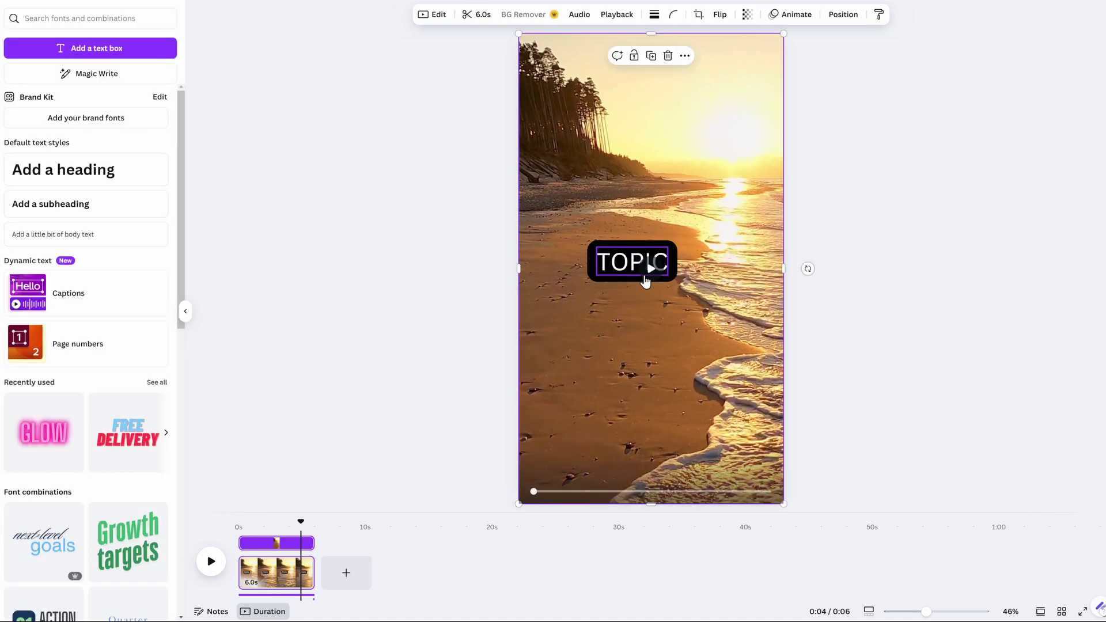
Move the TOPIC label near the page top and place a copy below it for editing.
left_click_drag(644, 278, 659, 101)
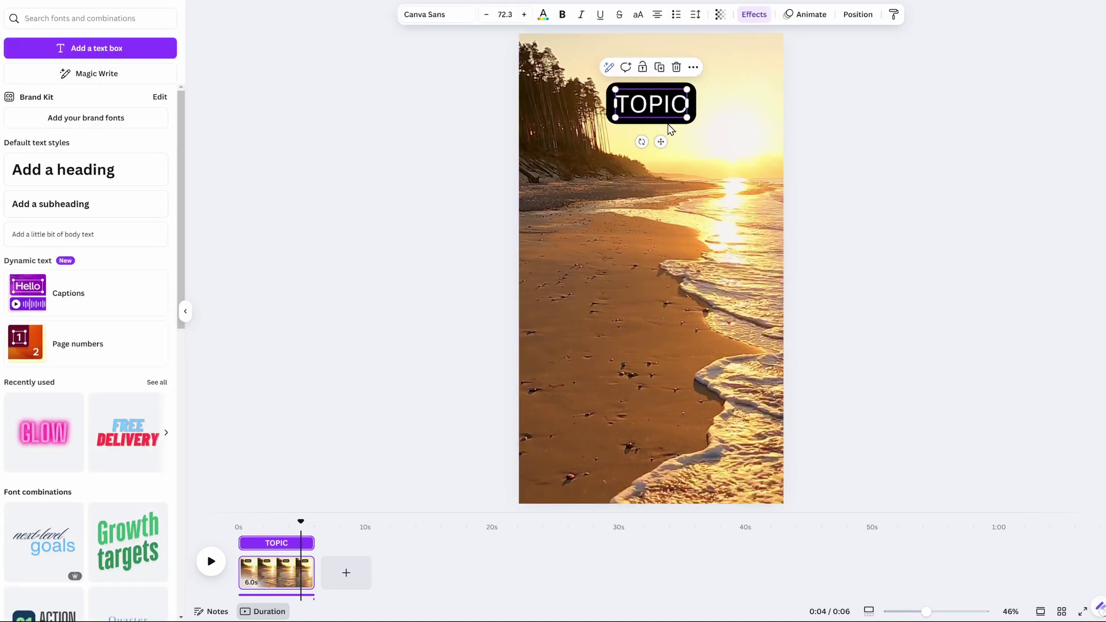
left_click_drag(661, 142, 661, 246)
double_click(662, 246)
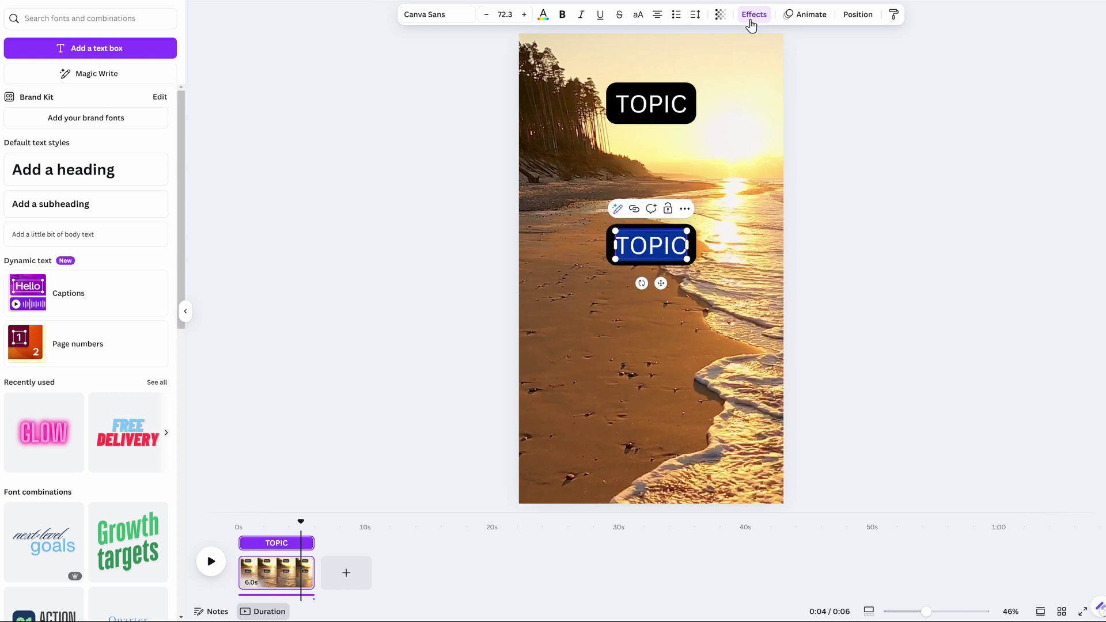
Make the copy read 'PART 1' with a black outline of thickness 160 instead of a background.
type("PART 1")
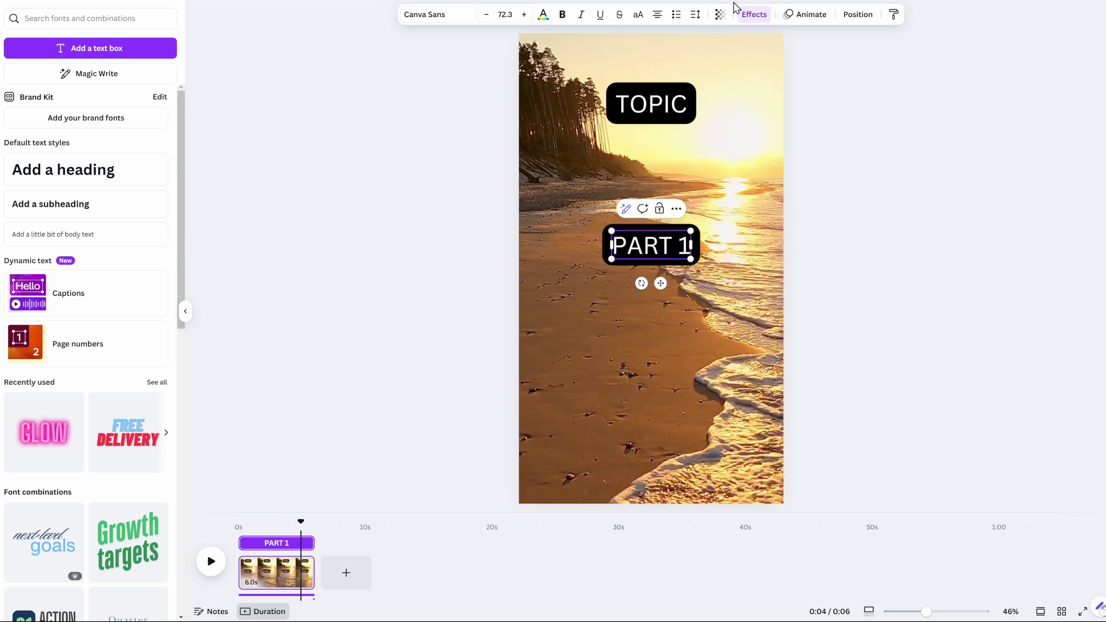
left_click(738, 9)
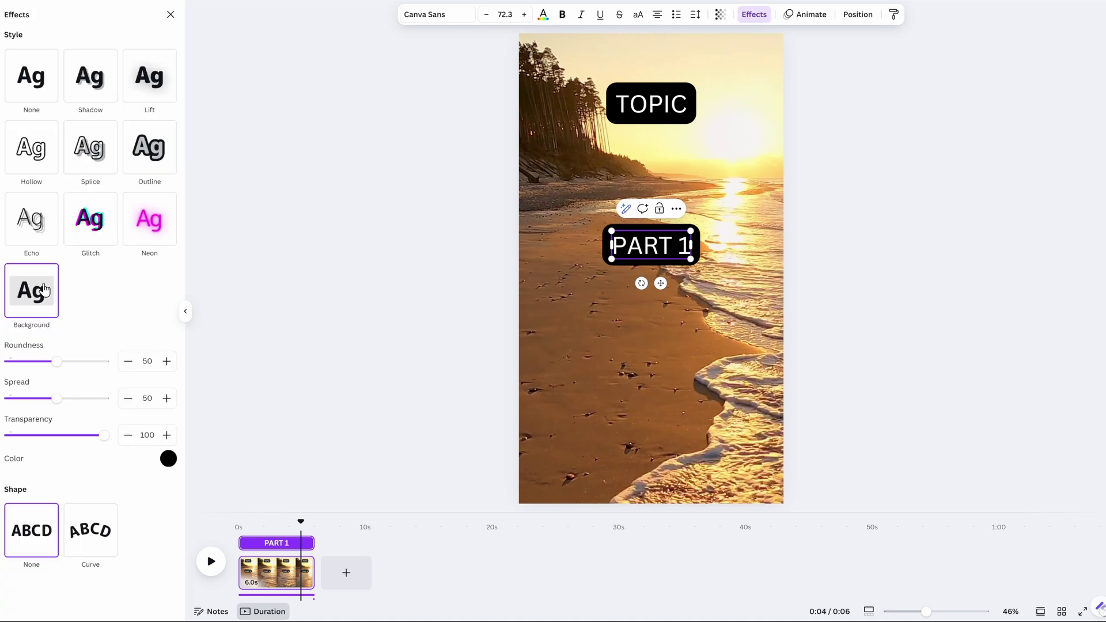
left_click(149, 146)
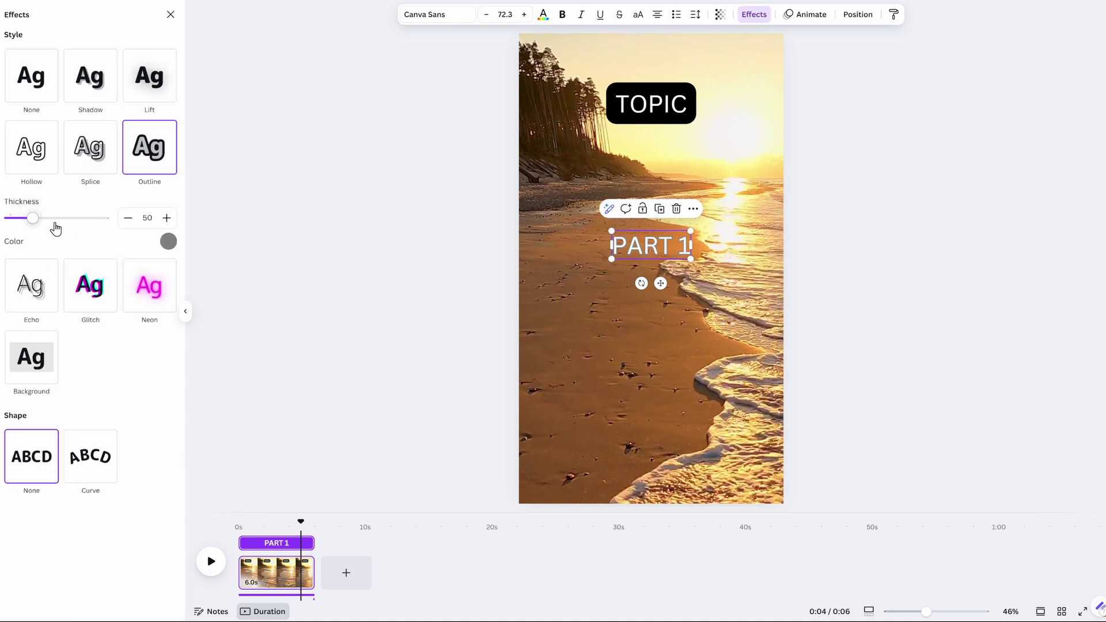
left_click_drag(34, 218, 85, 236)
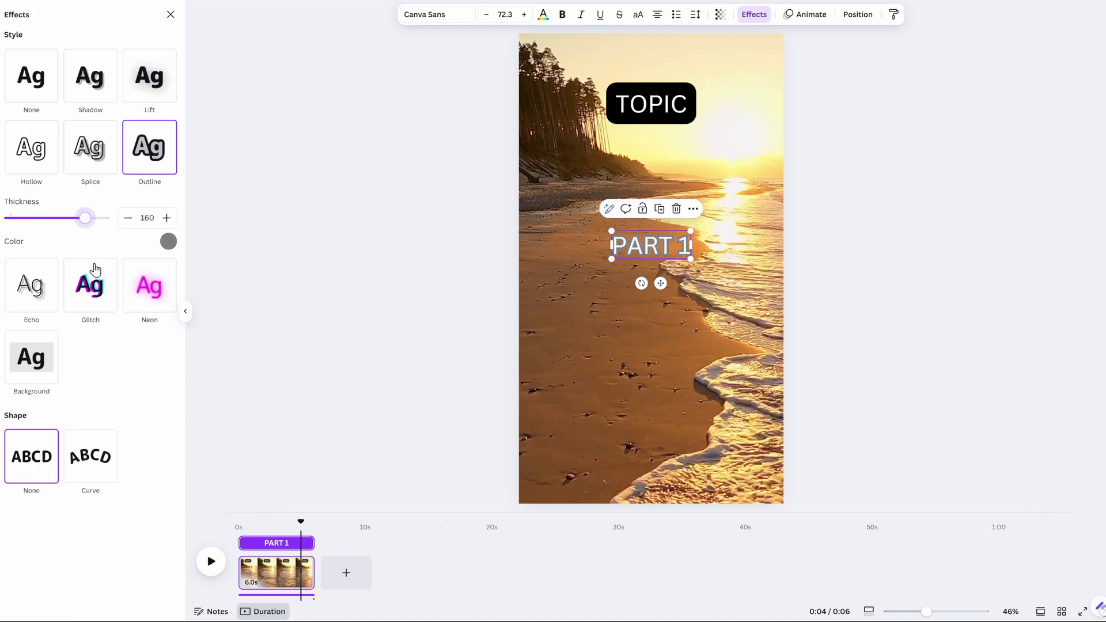
left_click(168, 242)
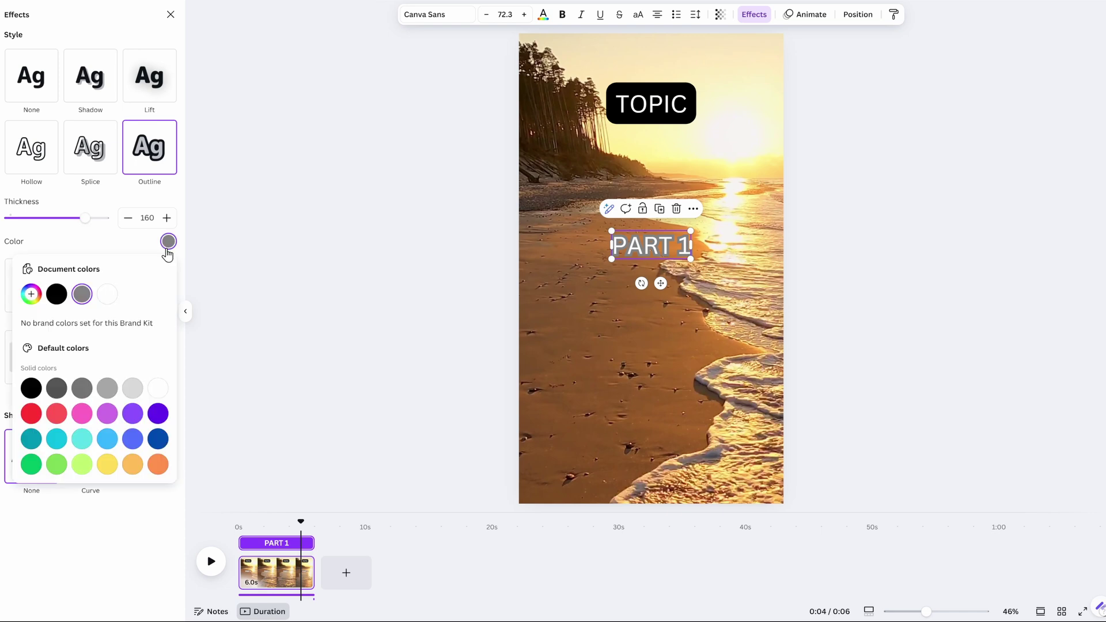
left_click(56, 294)
left_click(646, 254)
Place a second PART 1 copy below the first and start editing its wording.
left_click_drag(646, 253, 646, 295)
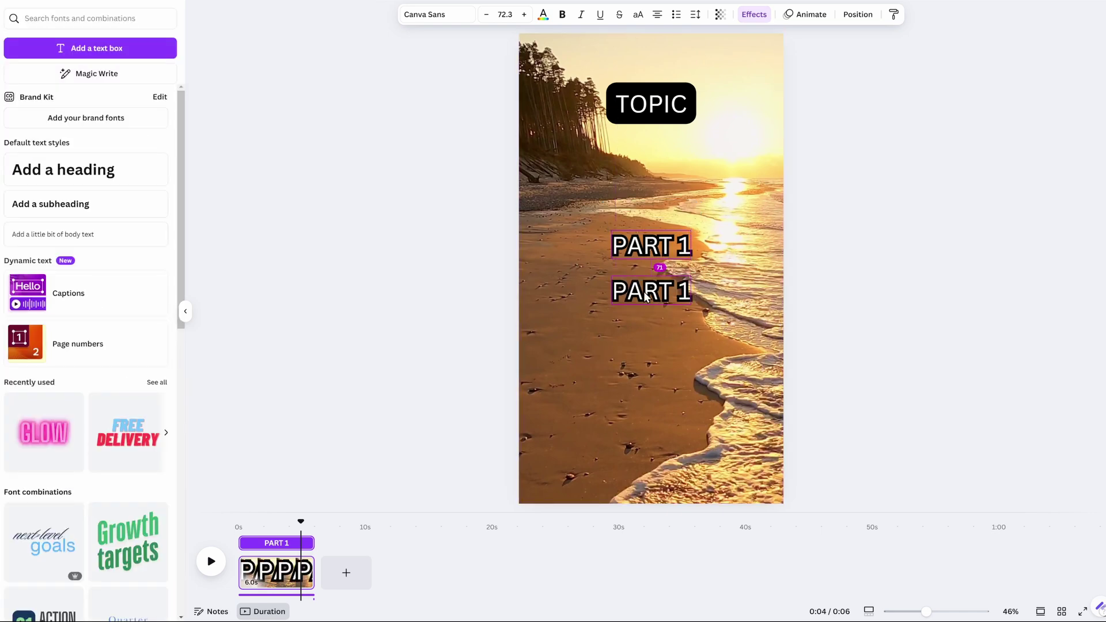
double_click(682, 288)
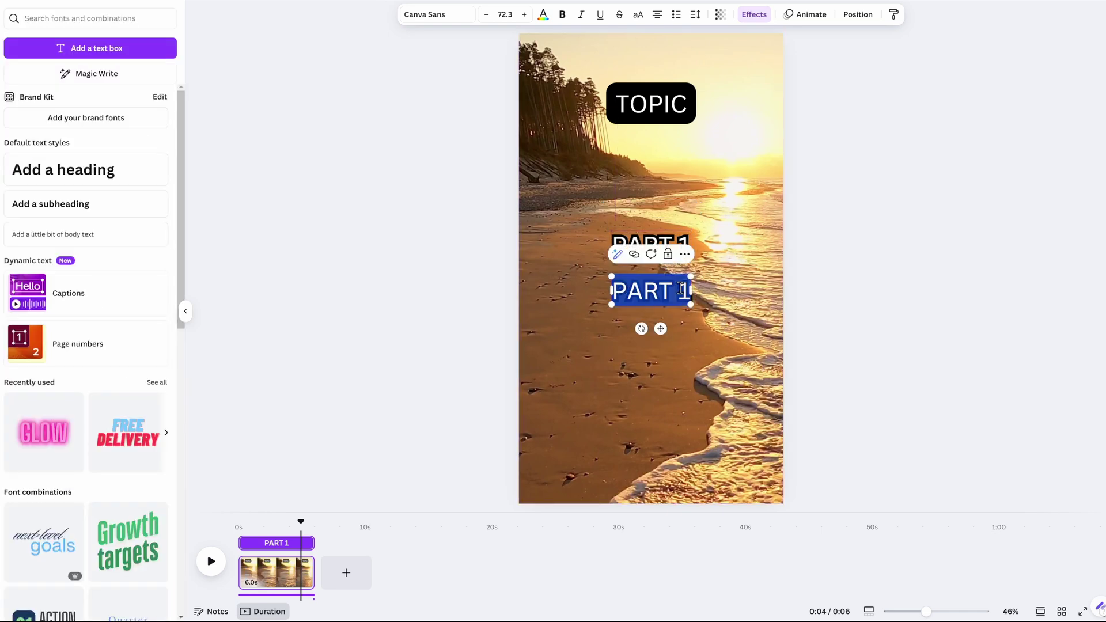
left_click(682, 289)
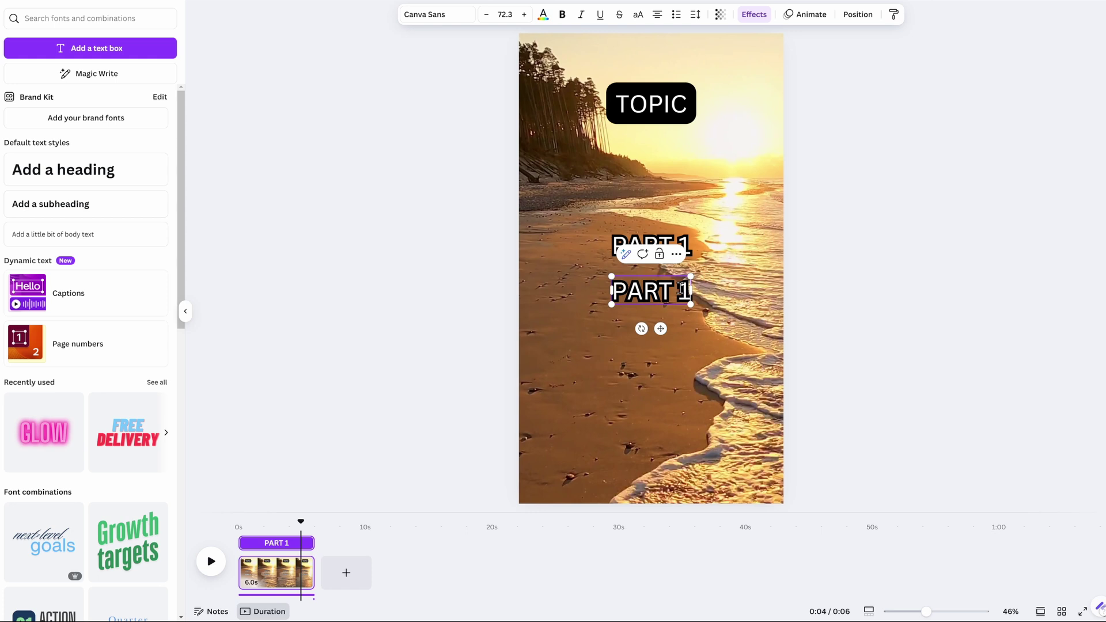
Change the copied caption's text to 'PART 2'.
key("BackSpace")
type("2")
left_click(971, 279)
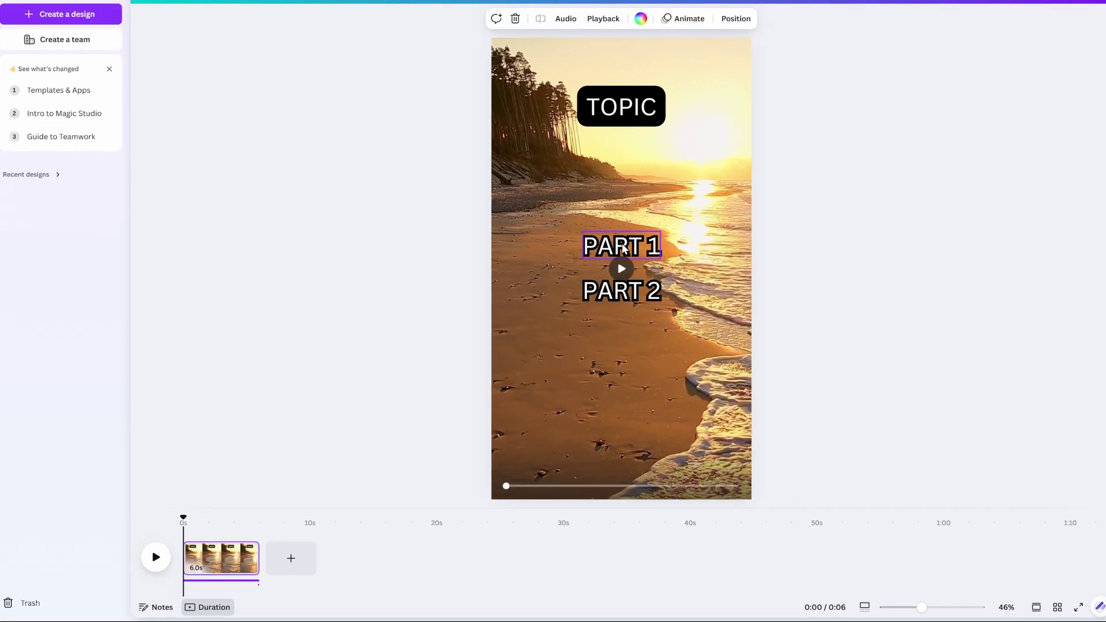
Widen PART 1 and PART 2 boxes to the frame edges and shorten PART 1 to about 2.5s.
left_click(634, 247)
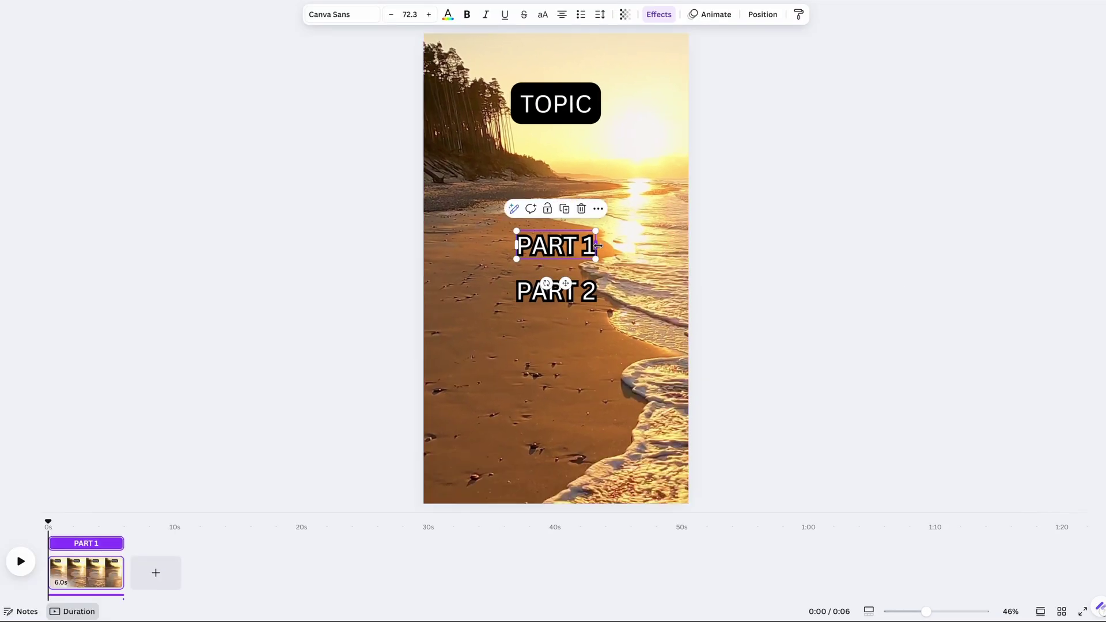
left_click_drag(598, 246, 689, 246)
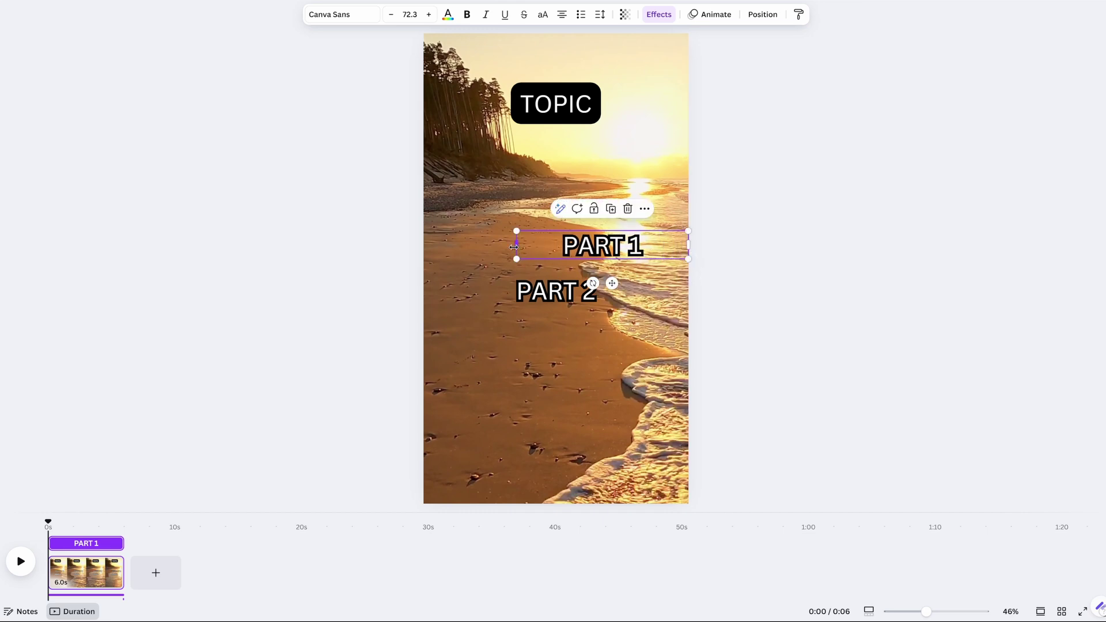
left_click_drag(513, 248, 424, 245)
left_click(523, 288)
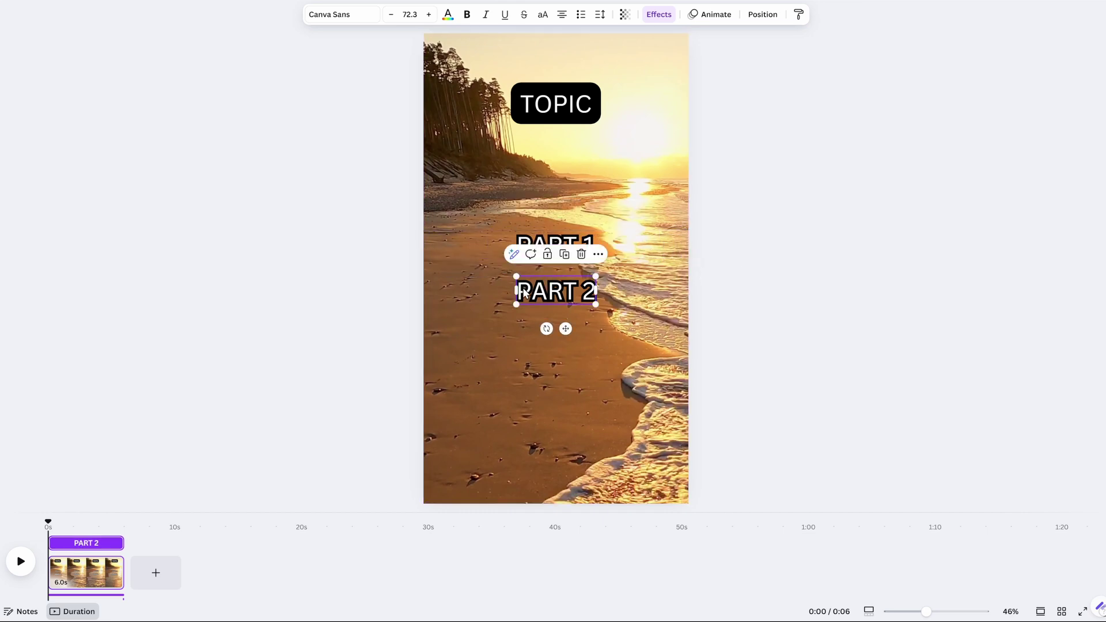
left_click_drag(517, 291, 421, 291)
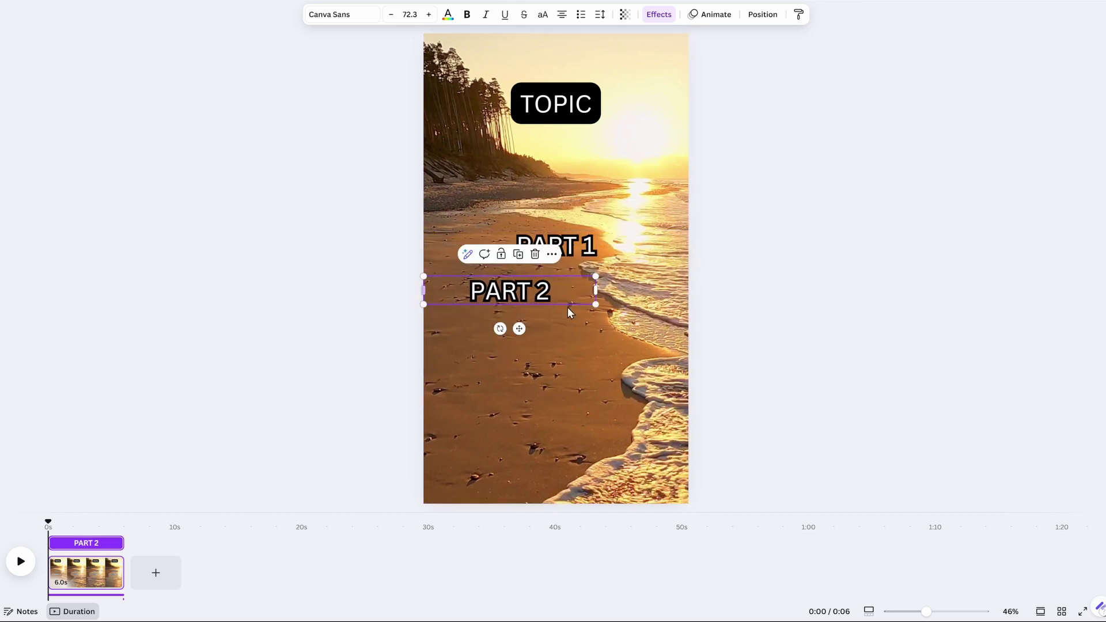
left_click(595, 291)
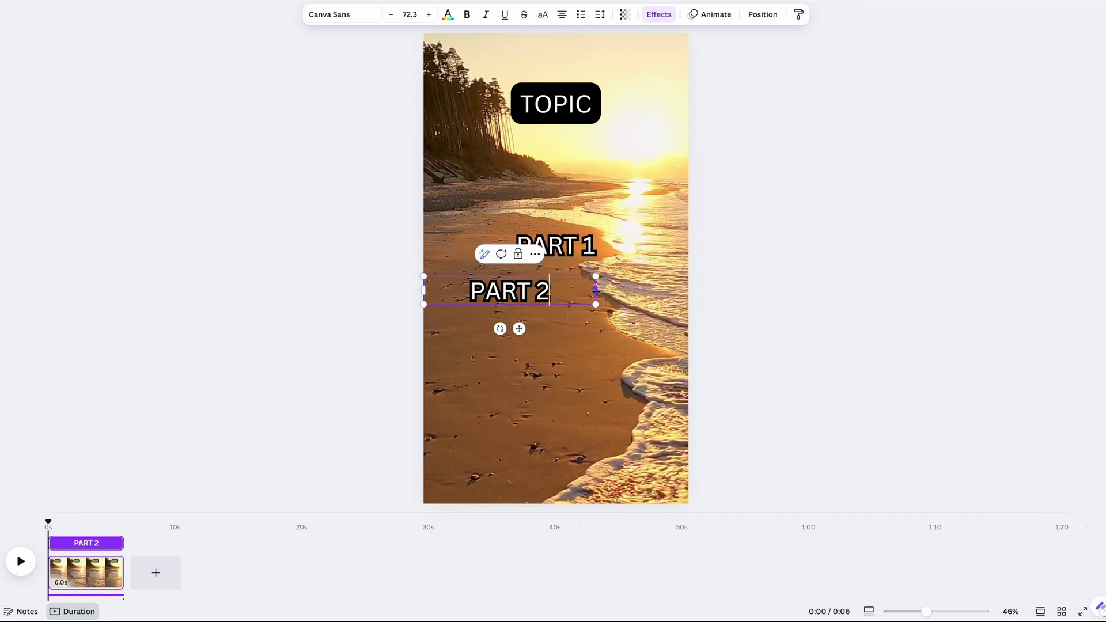
left_click_drag(596, 291, 689, 295)
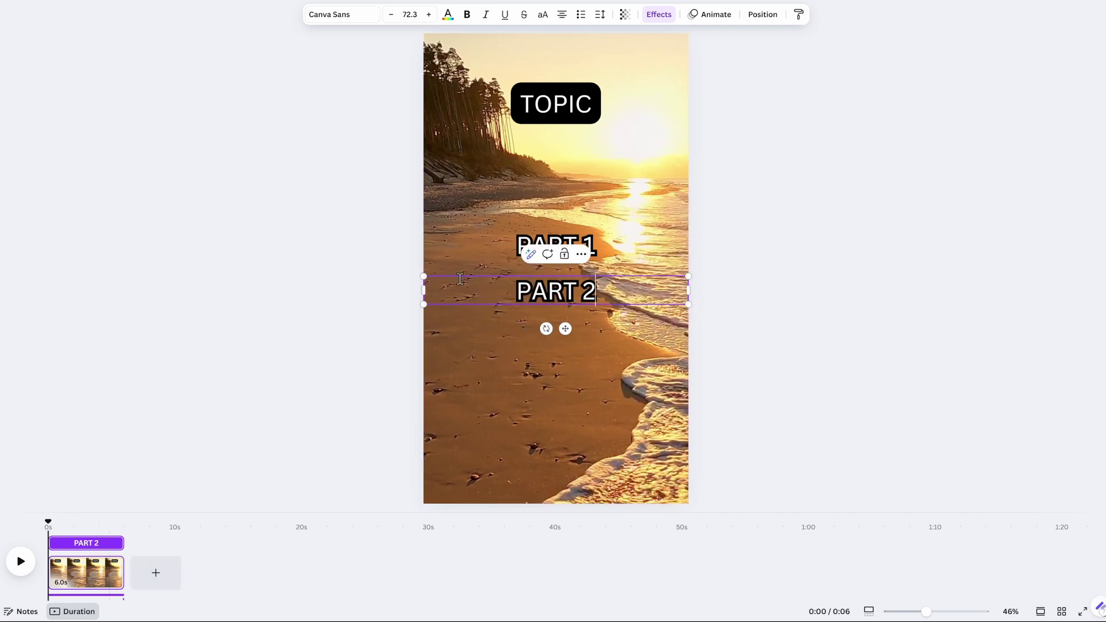
left_click(484, 249)
left_click_drag(123, 543, 79, 551)
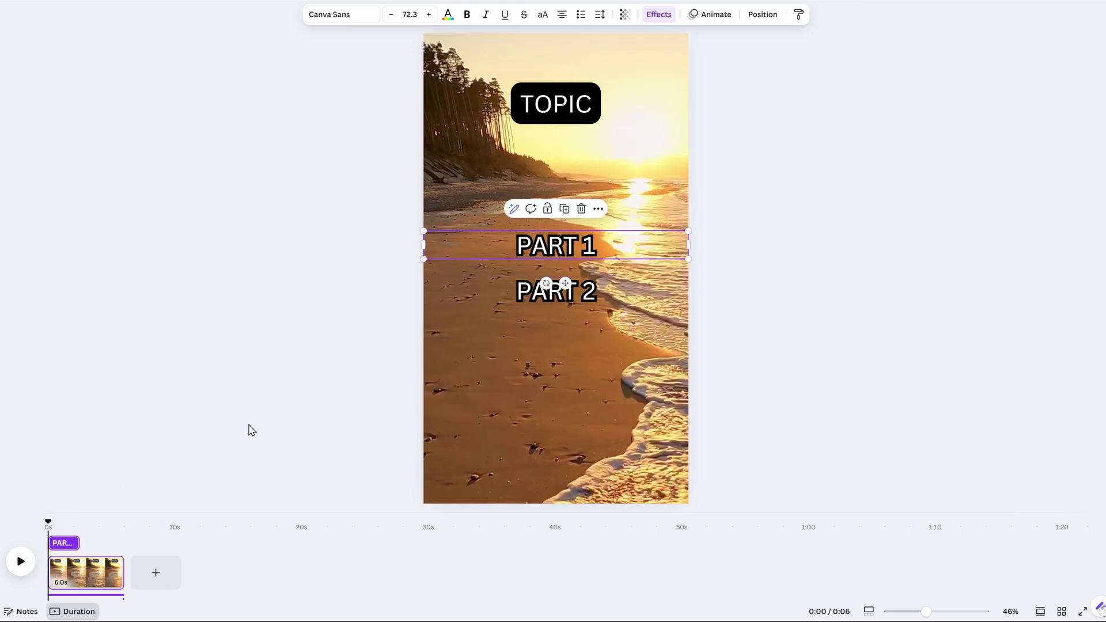
Start PART 2 where PART 1 ends on the timeline and preview the caption switch.
left_click(524, 281)
left_click_drag(50, 542, 80, 542)
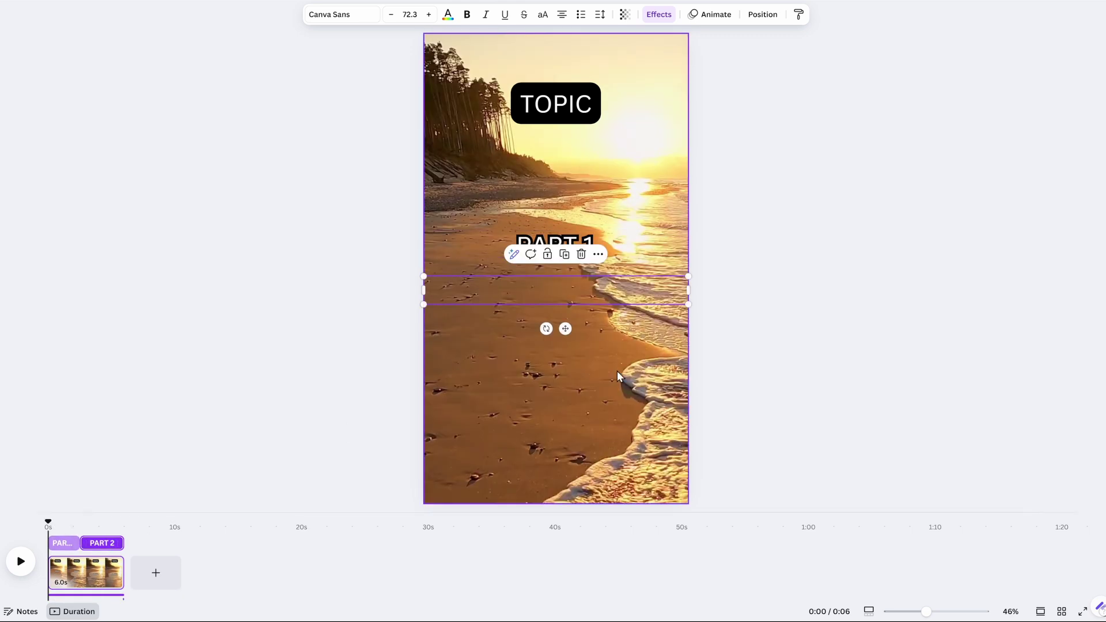
left_click(600, 391)
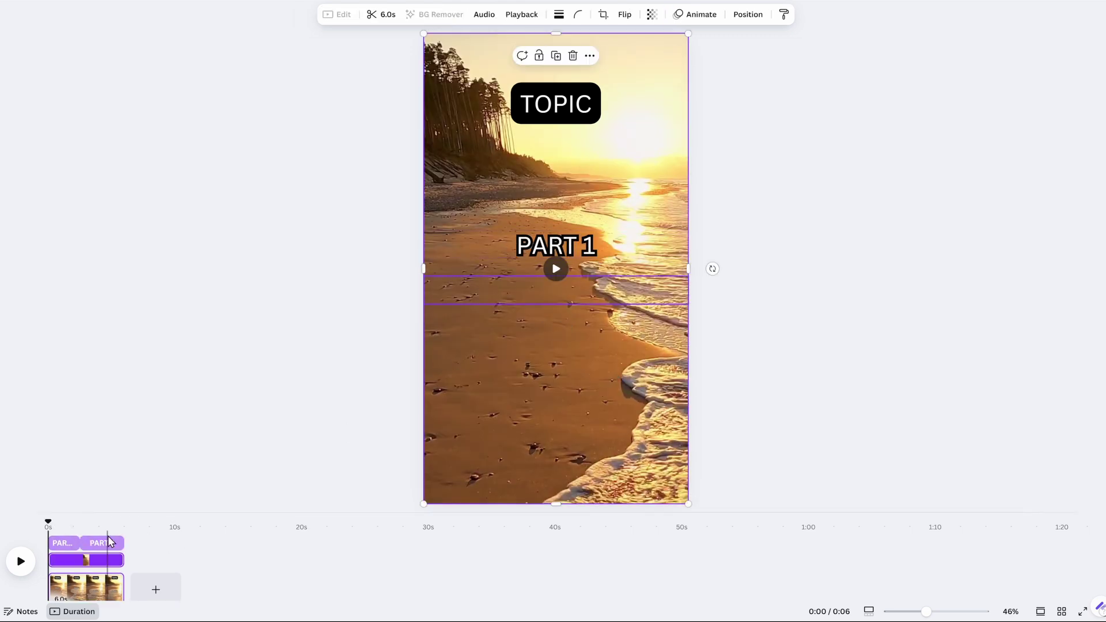
mouse_move(65, 529)
left_mouse_down()
mouse_move(94, 544)
mouse_move(54, 533)
left_mouse_up()
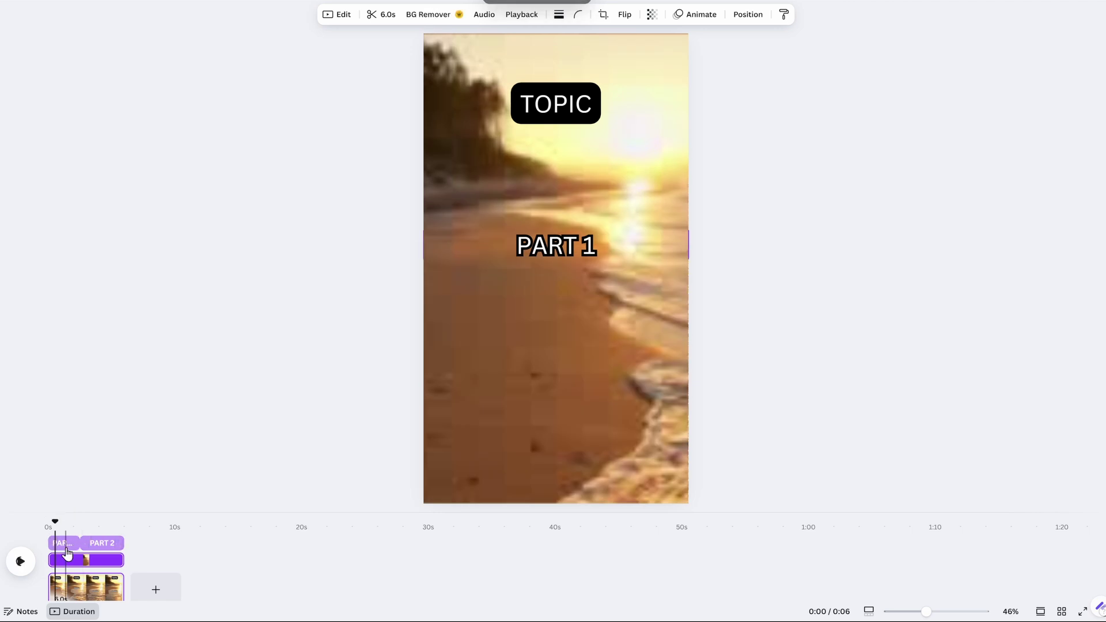
left_click(64, 544)
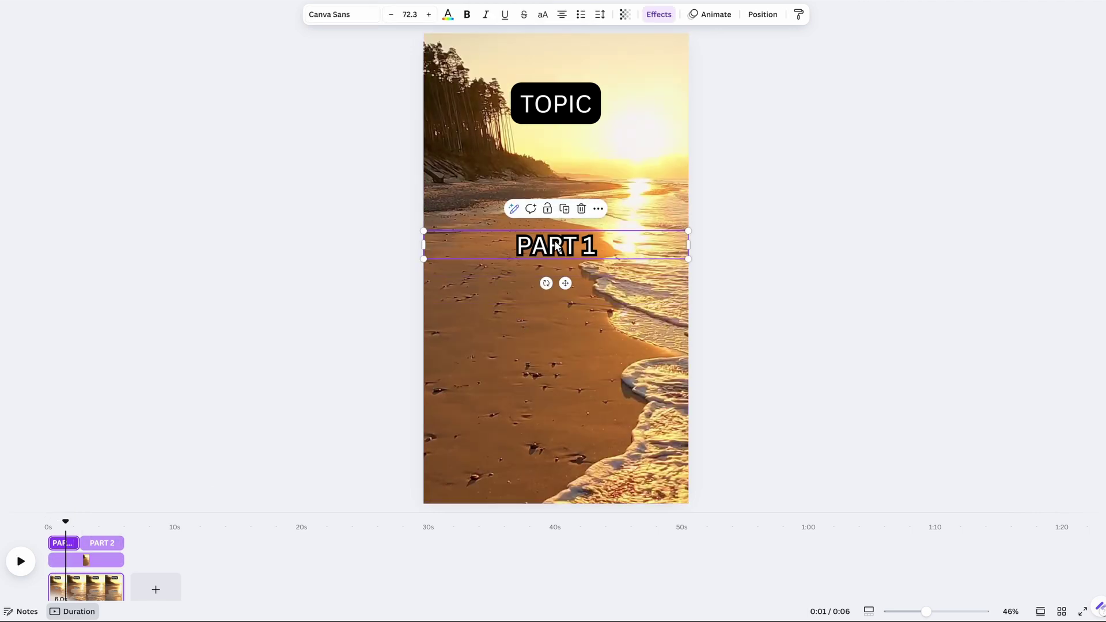
mouse_move(66, 524)
left_mouse_down()
mouse_move(102, 535)
mouse_move(81, 535)
left_mouse_up()
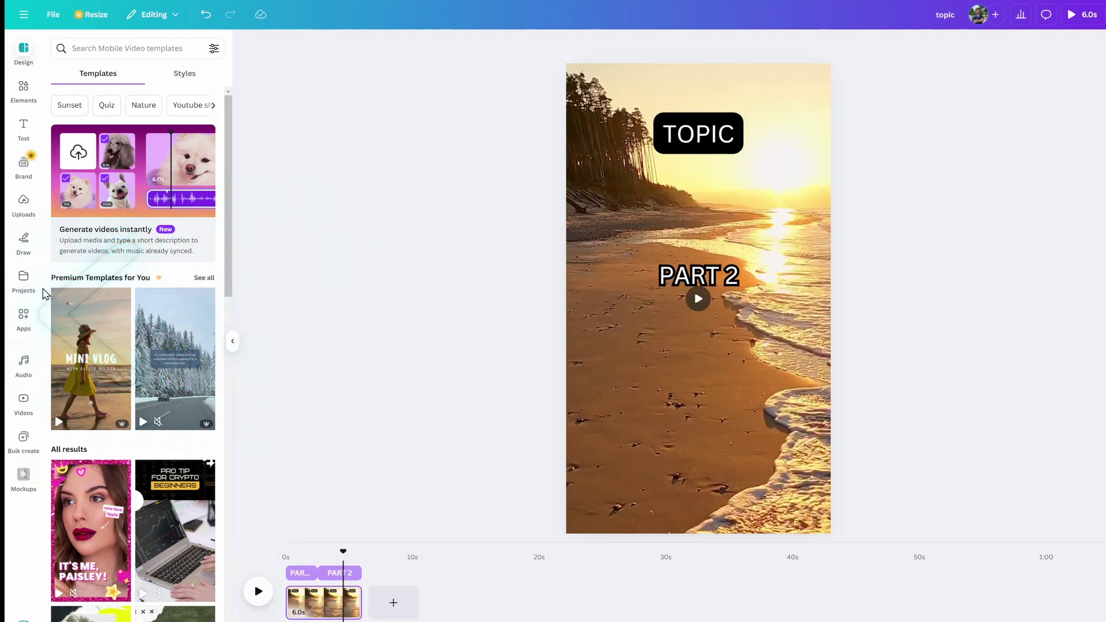
Launch Bulk create from the Apps panel's More from Canva section.
left_click(22, 316)
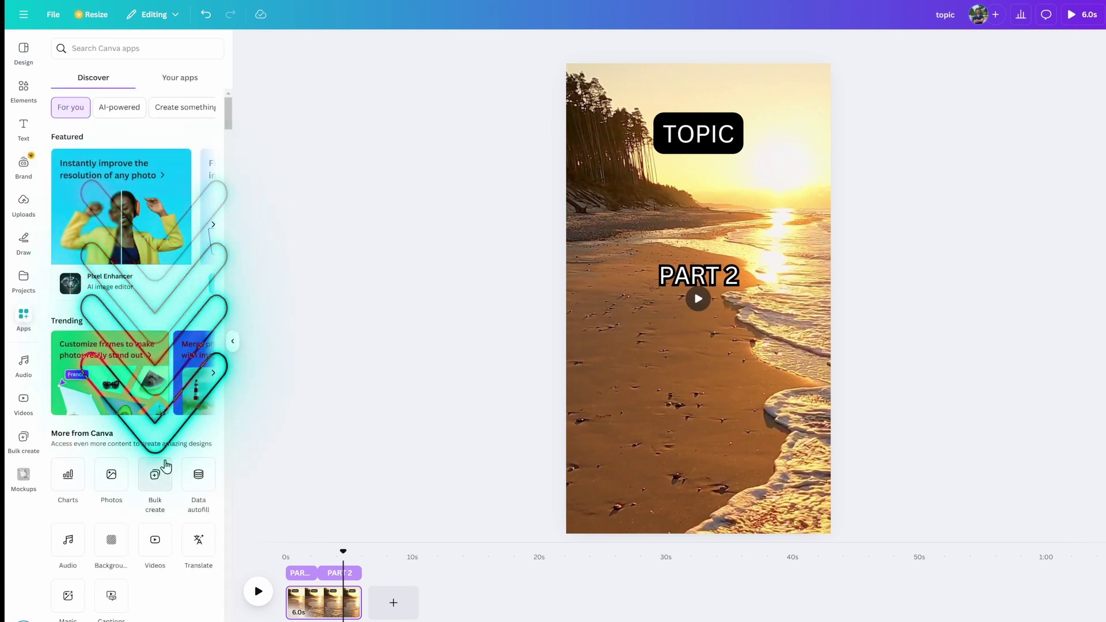
left_click(153, 477)
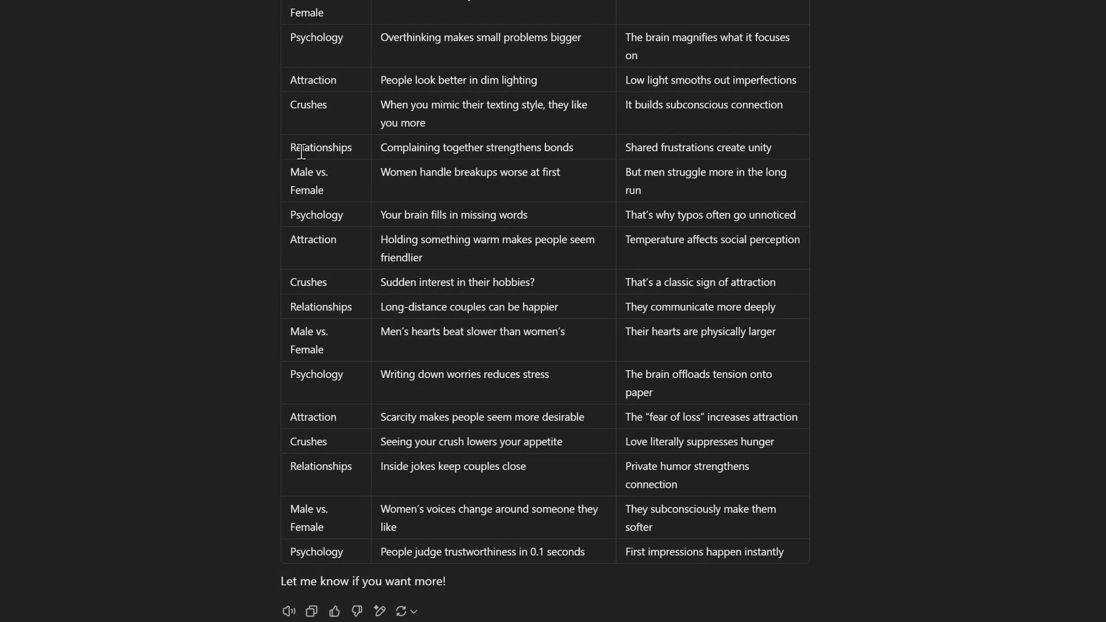
Scroll back up in ChatGPT and highlight the full 50-row fact table.
scroll(293, 295, "up", 7)
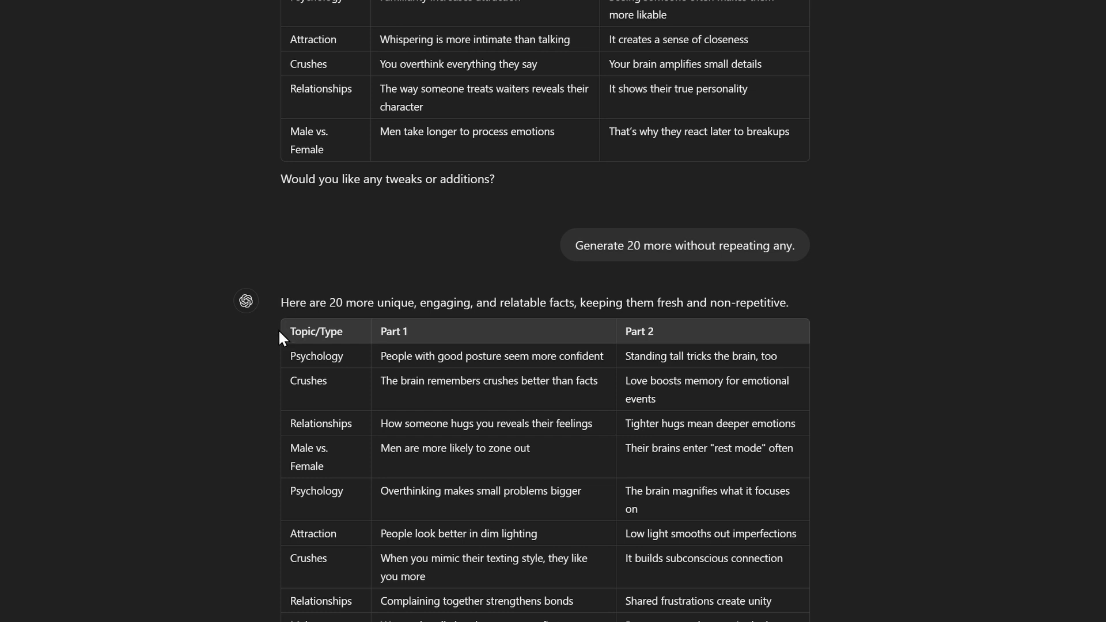
scroll(278, 332, "up", 20)
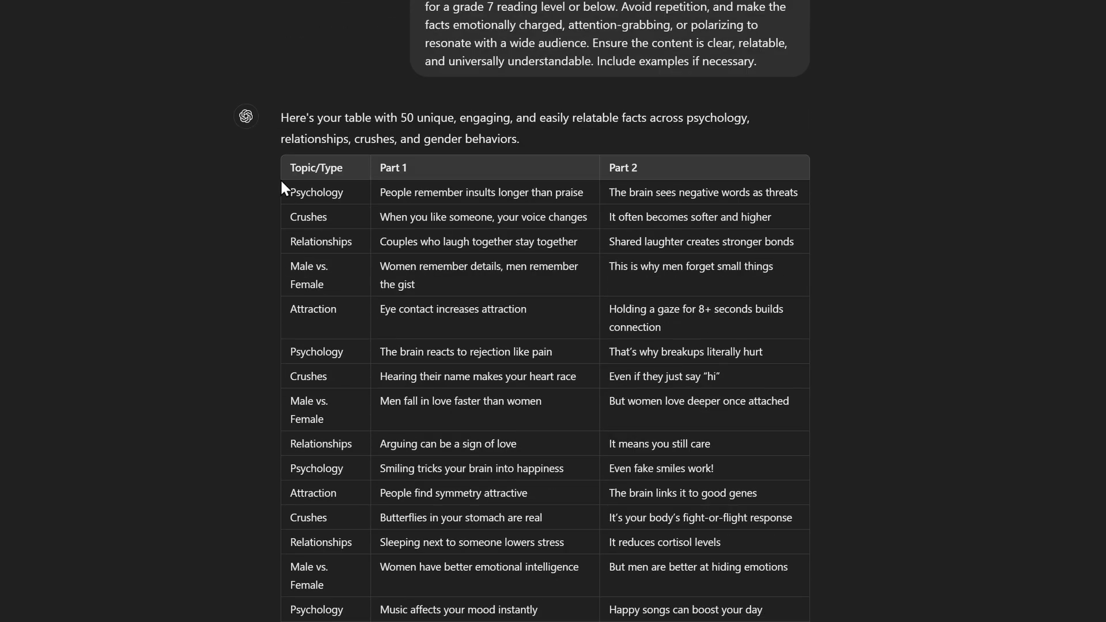
left_click_drag(294, 177, 802, 434)
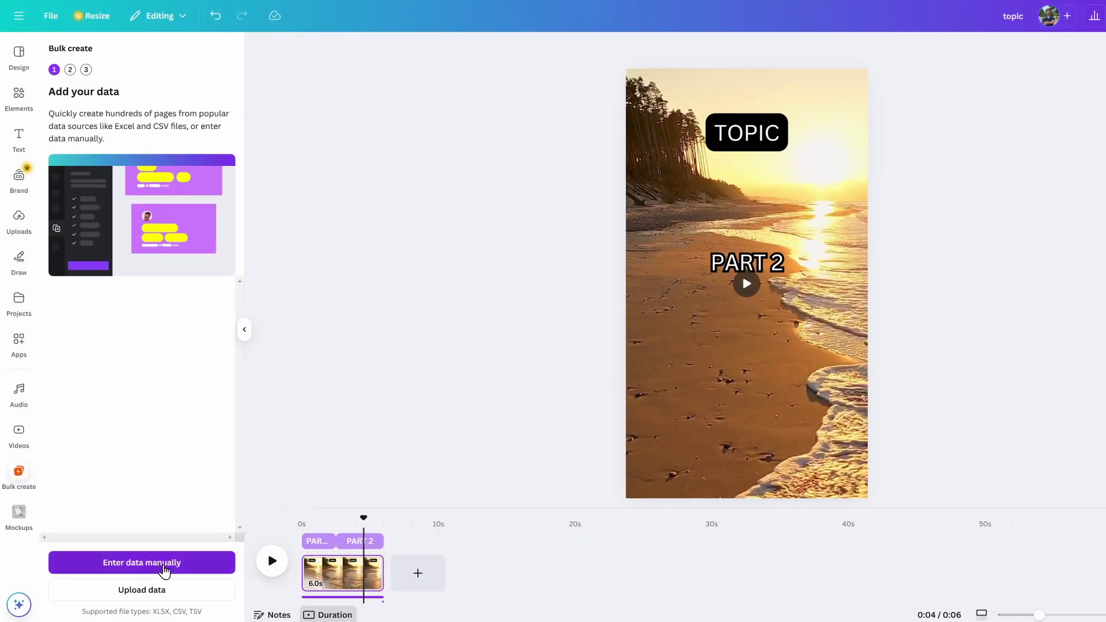
Paste the ChatGPT fact table into Bulk create's manual data grid and confirm it.
left_click(168, 567)
left_click(323, 125)
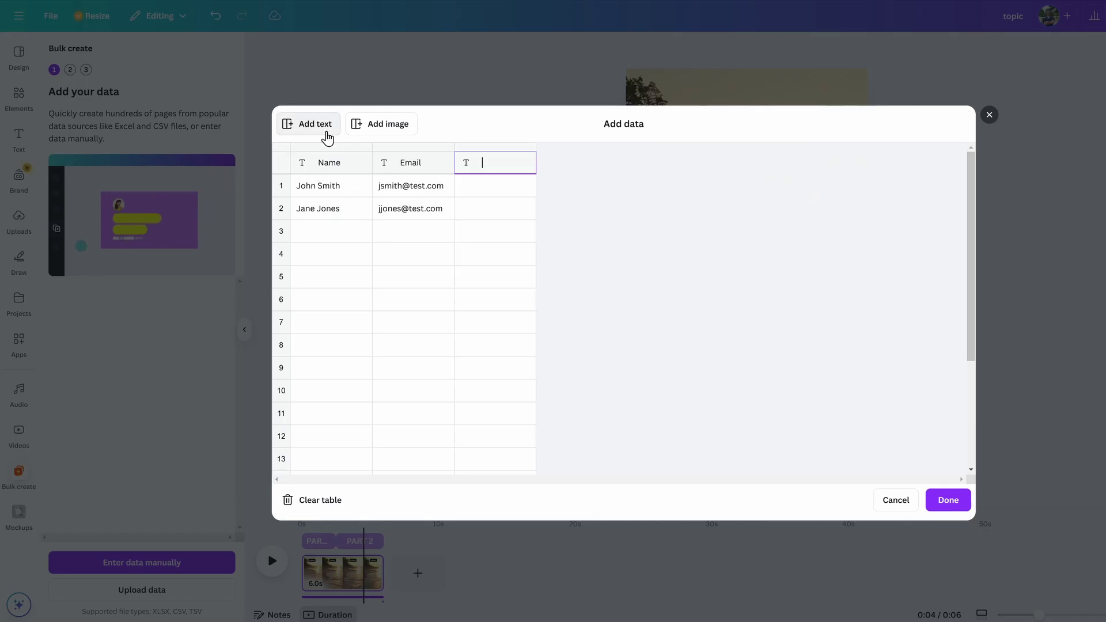
left_click(320, 166)
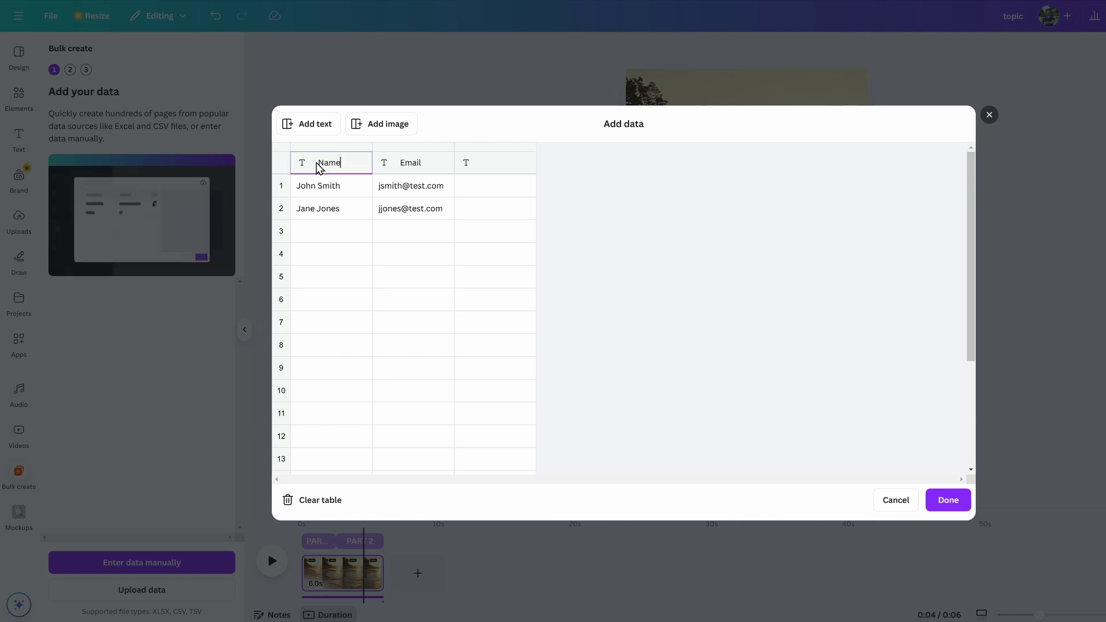
key("ctrl+a")
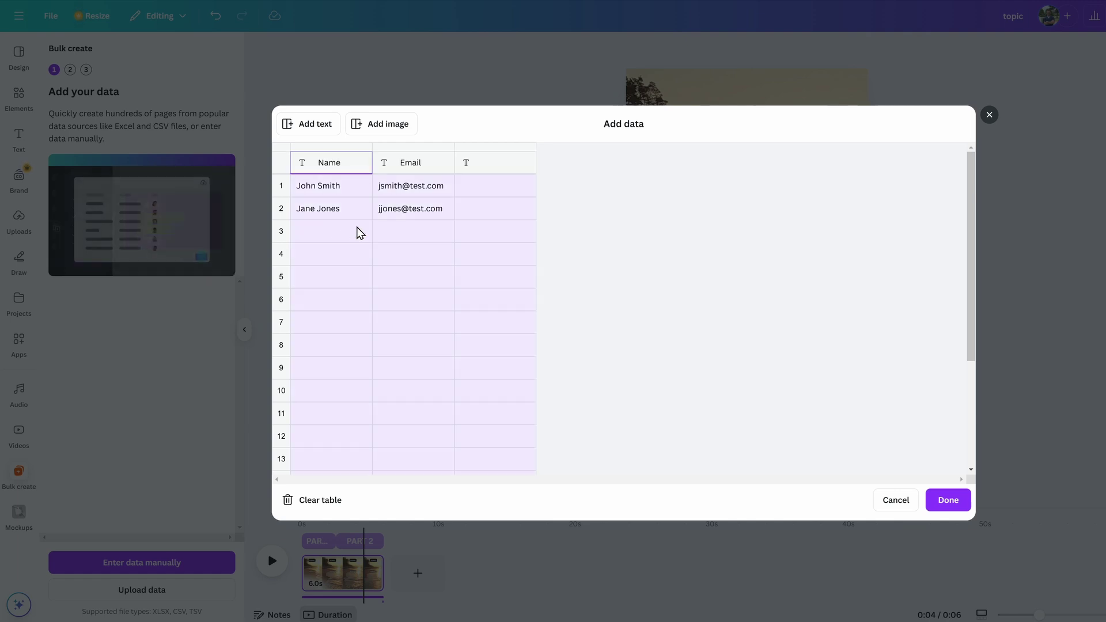
key("ctrl+v")
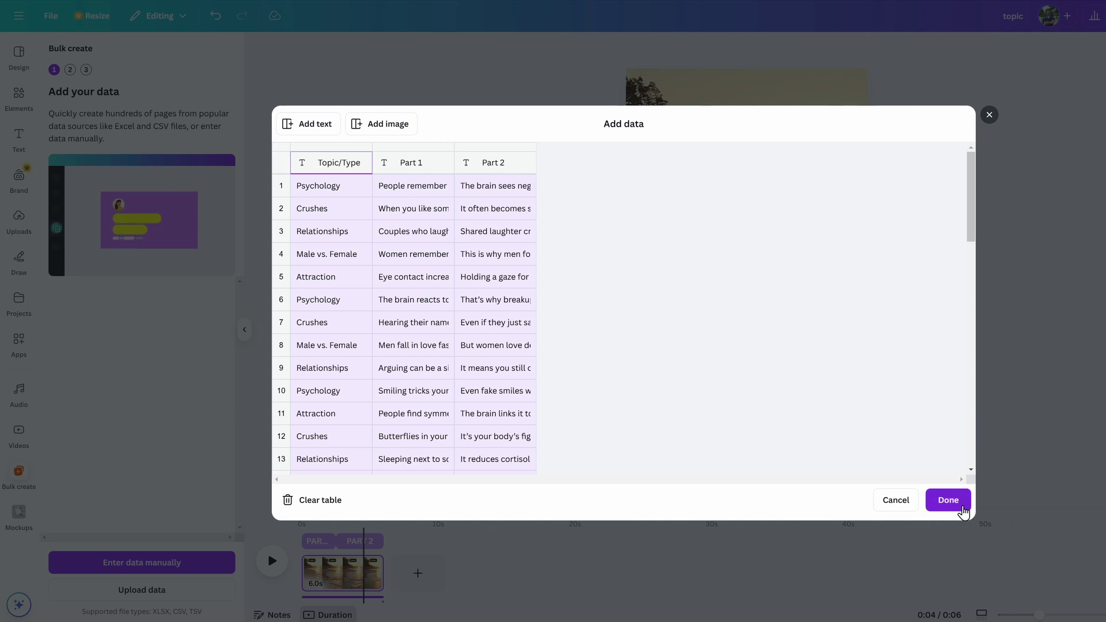
left_click(948, 500)
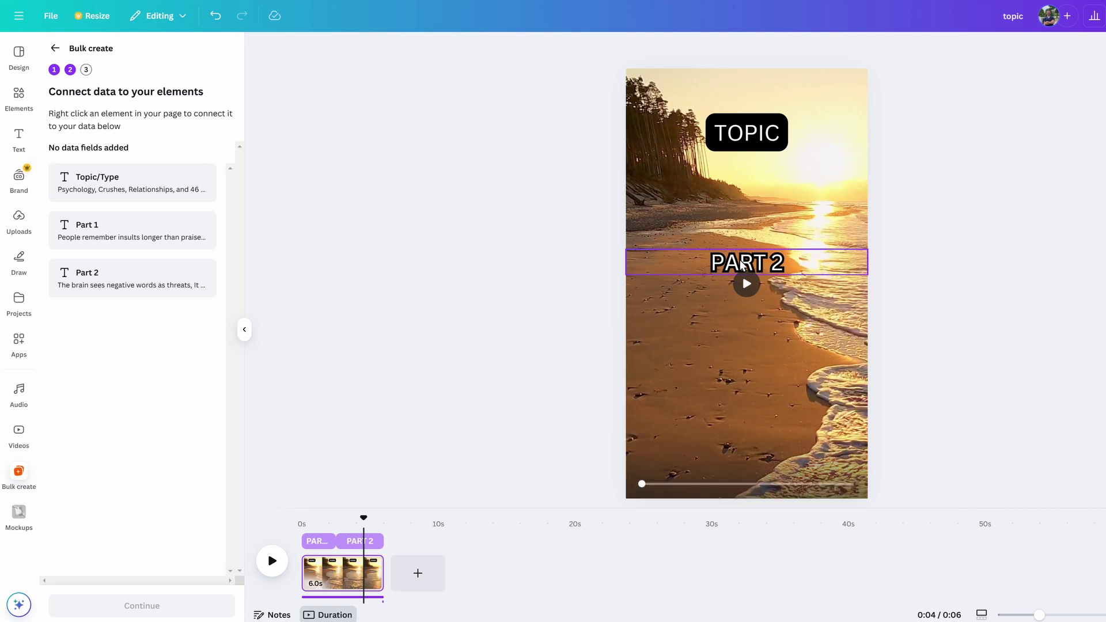
Connect the TOPIC caption to the Topic/Type data field.
left_click_drag(363, 529, 318, 529)
left_click(756, 140)
right_click(757, 142)
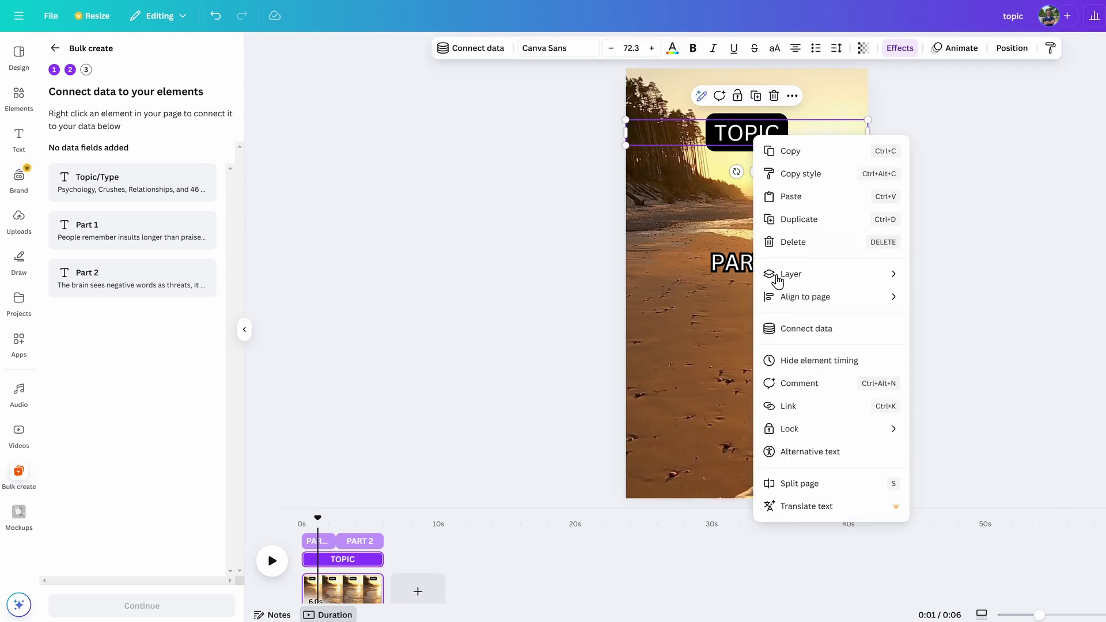
left_click(808, 330)
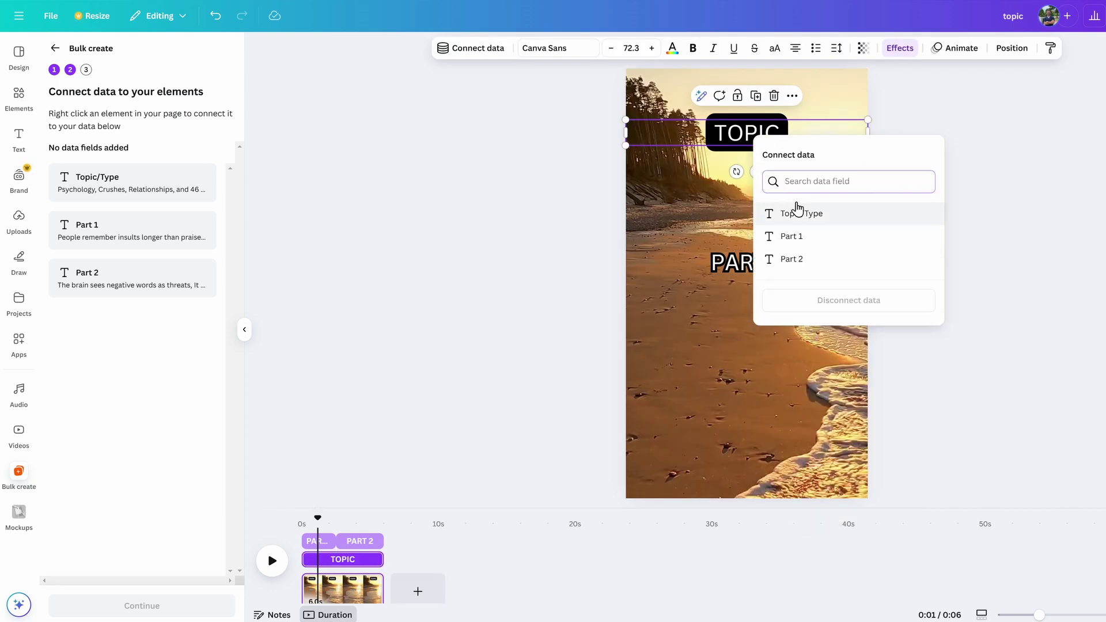
left_click(798, 212)
Connect the PART 1 text to the Part 1 data field.
left_click(749, 264)
right_click(767, 270)
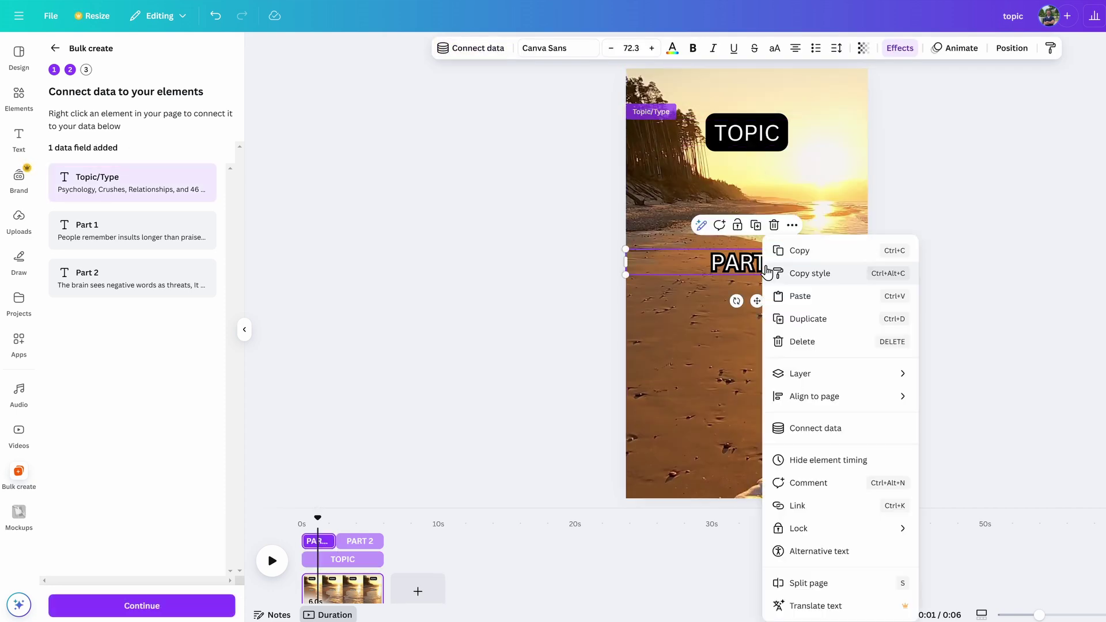
left_click(835, 430)
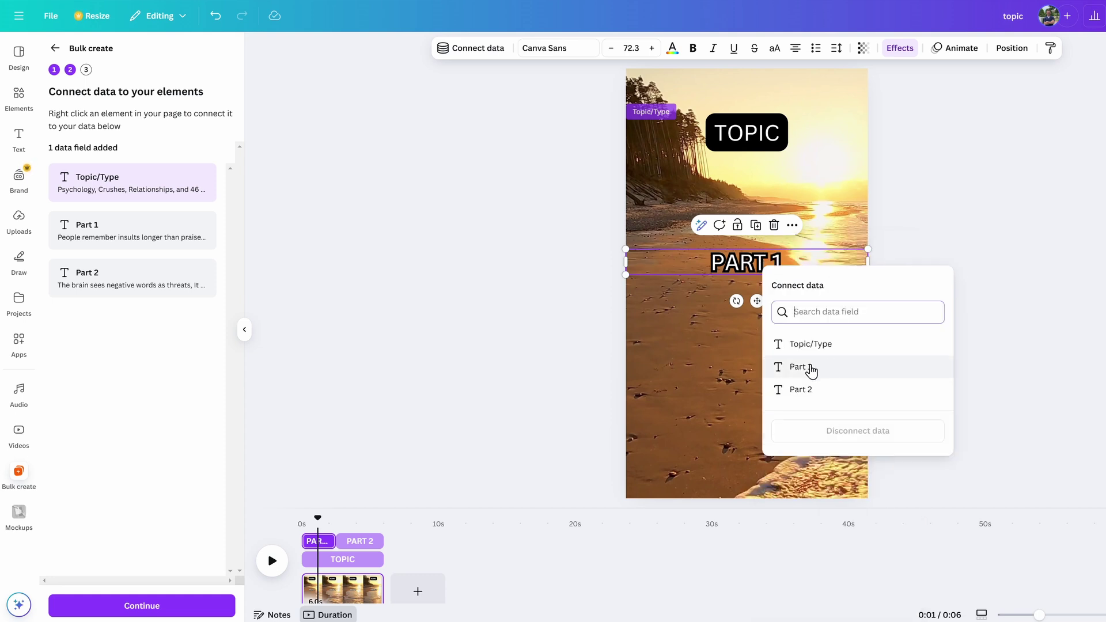
left_click(809, 368)
Connect the PART 2 text to the Part 2 field and generate 49 designs.
left_click(368, 542)
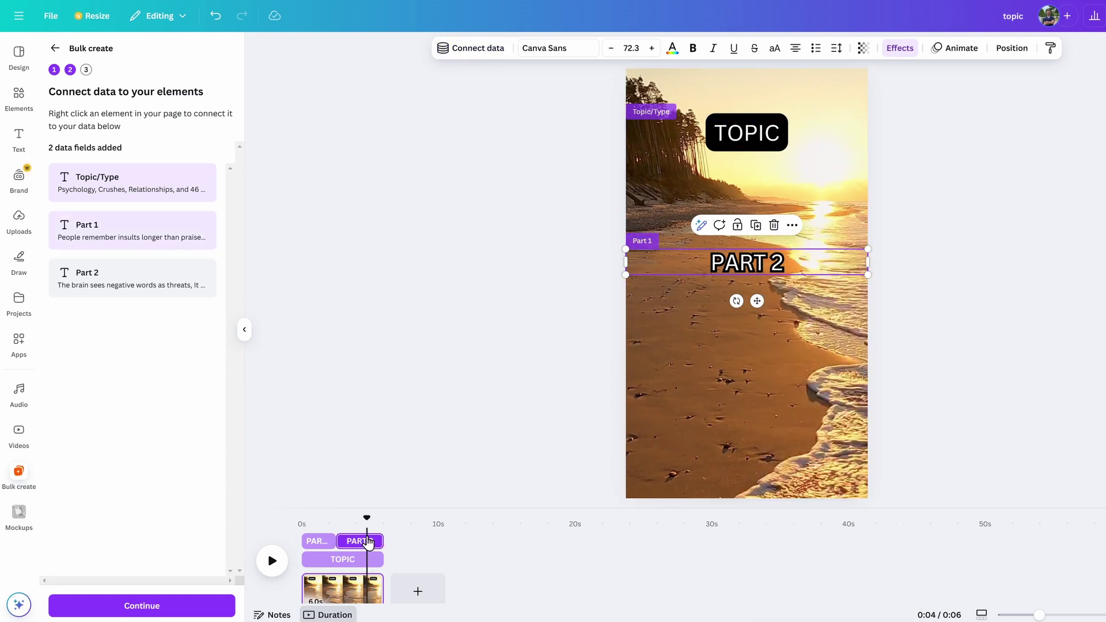
right_click(738, 262)
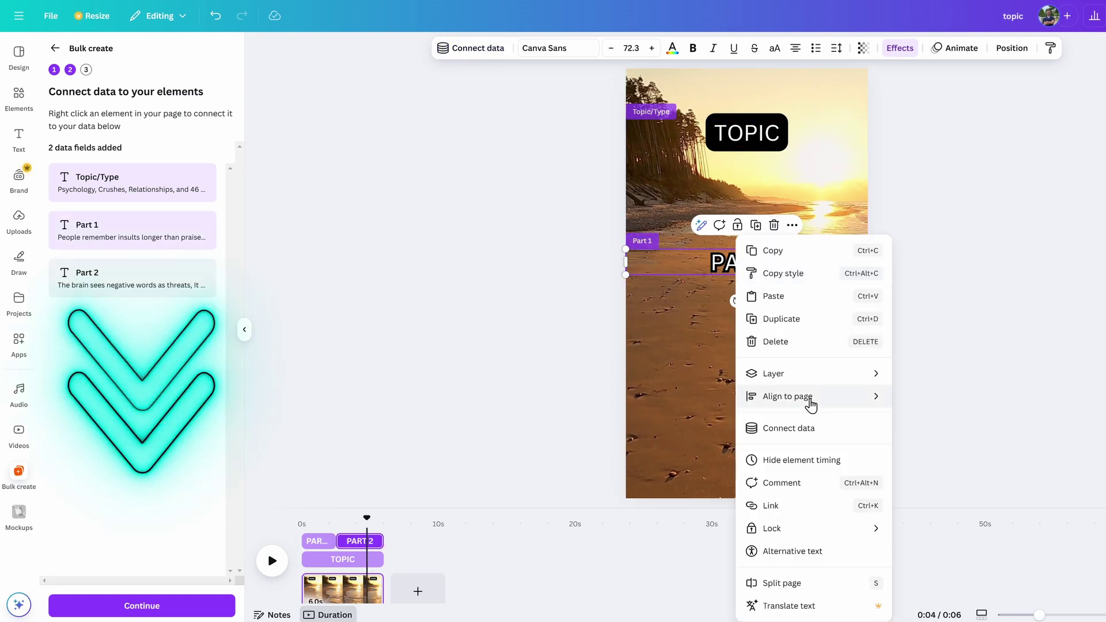
left_click(772, 427)
left_click(773, 379)
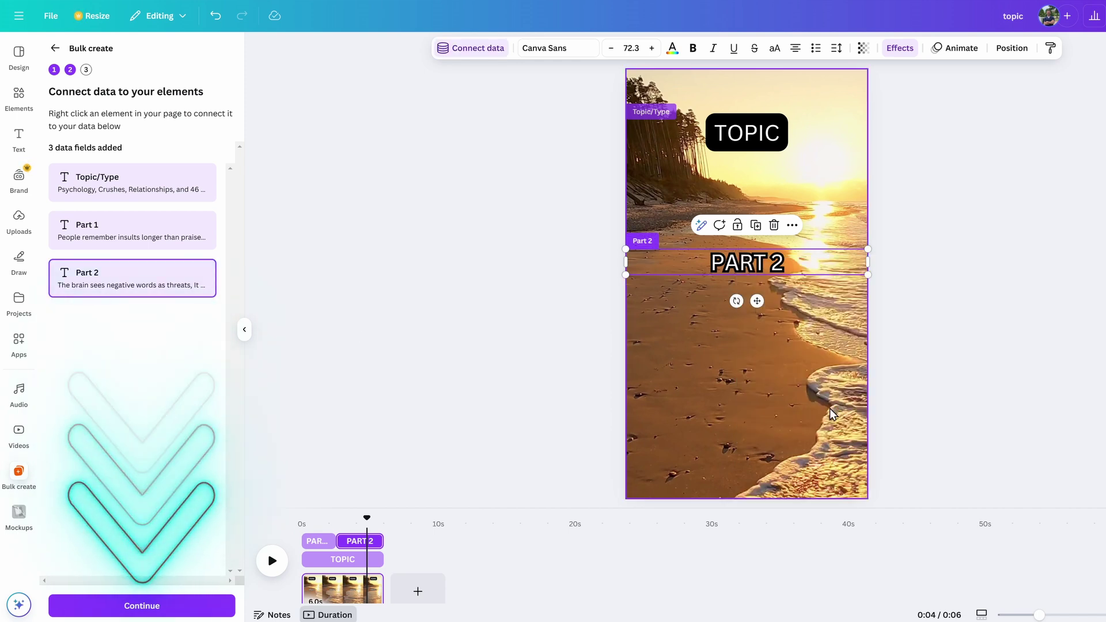
left_click(151, 613)
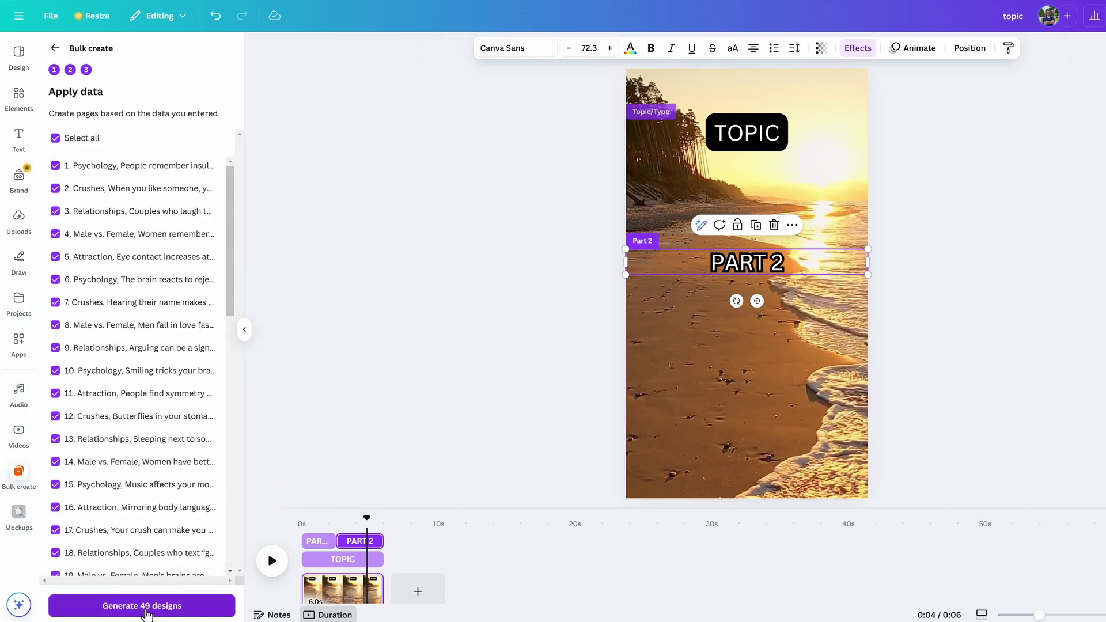
left_click(147, 609)
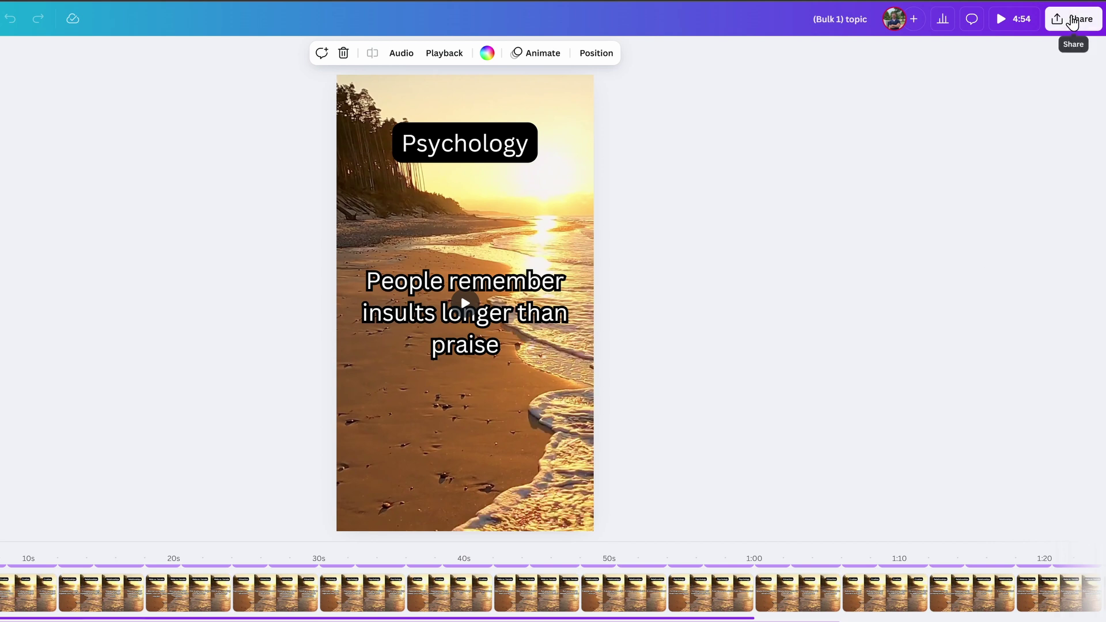
Download all 49 pages as separate MP4 video files.
left_click(1072, 19)
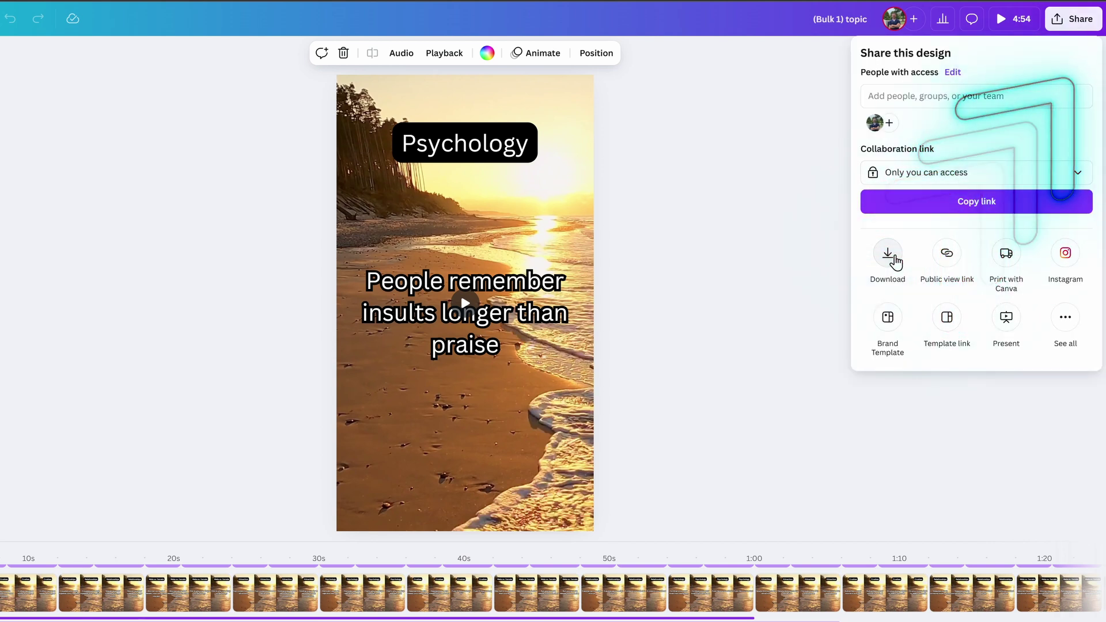
left_click(892, 256)
left_click(876, 250)
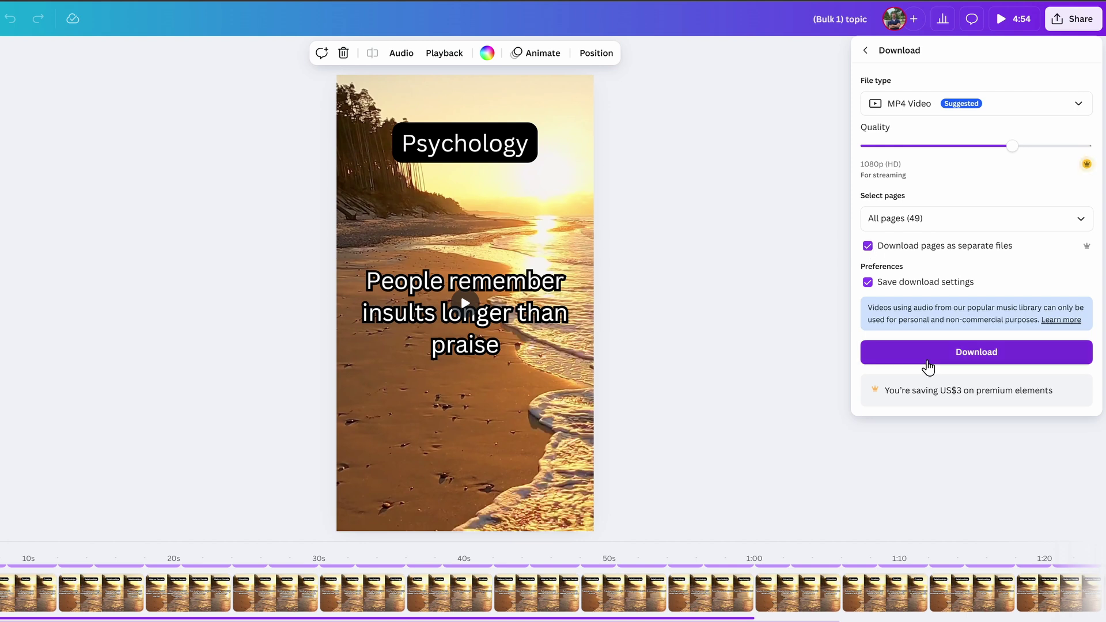
left_click(928, 364)
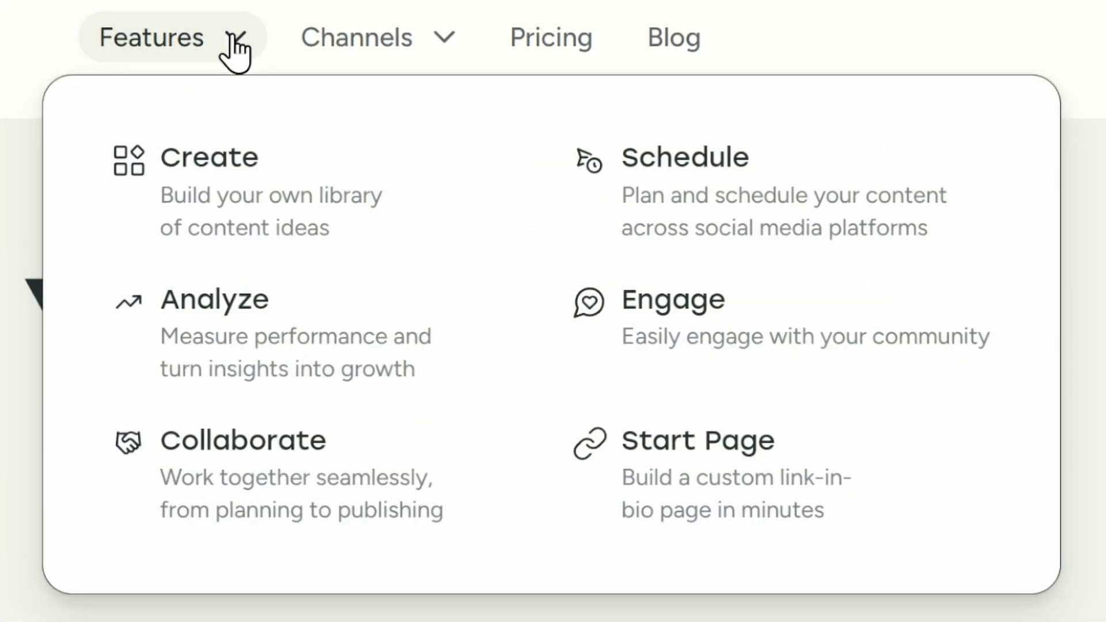
Browse Buffer's features page, briefly highlighting the 'Your content, everywhere' heading.
left_click(458, 72)
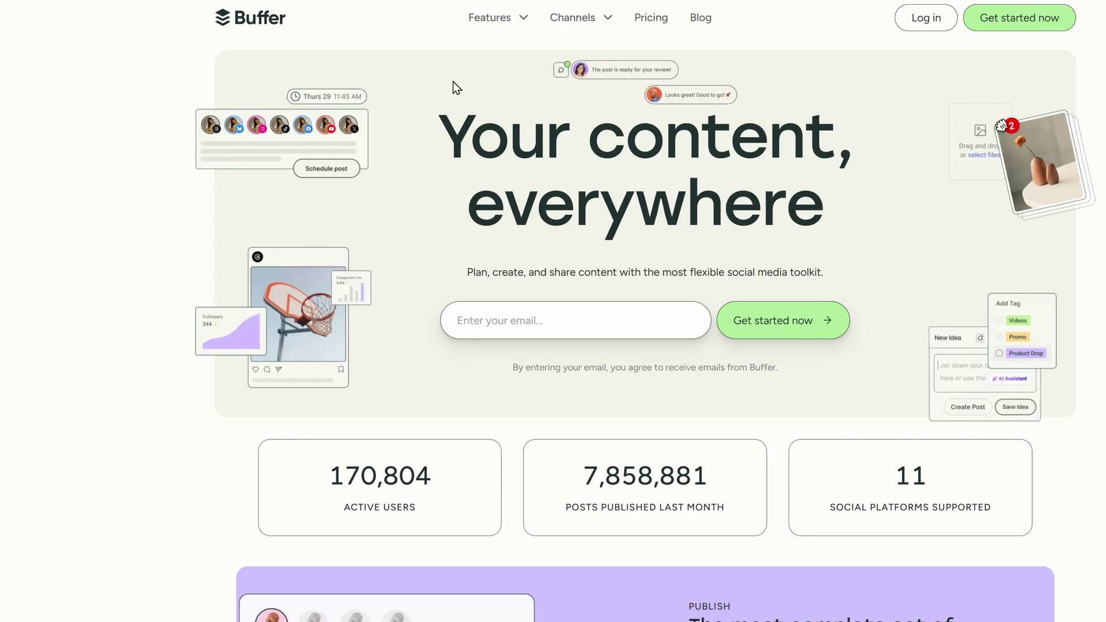
left_click_drag(453, 87, 934, 257)
left_click(888, 291)
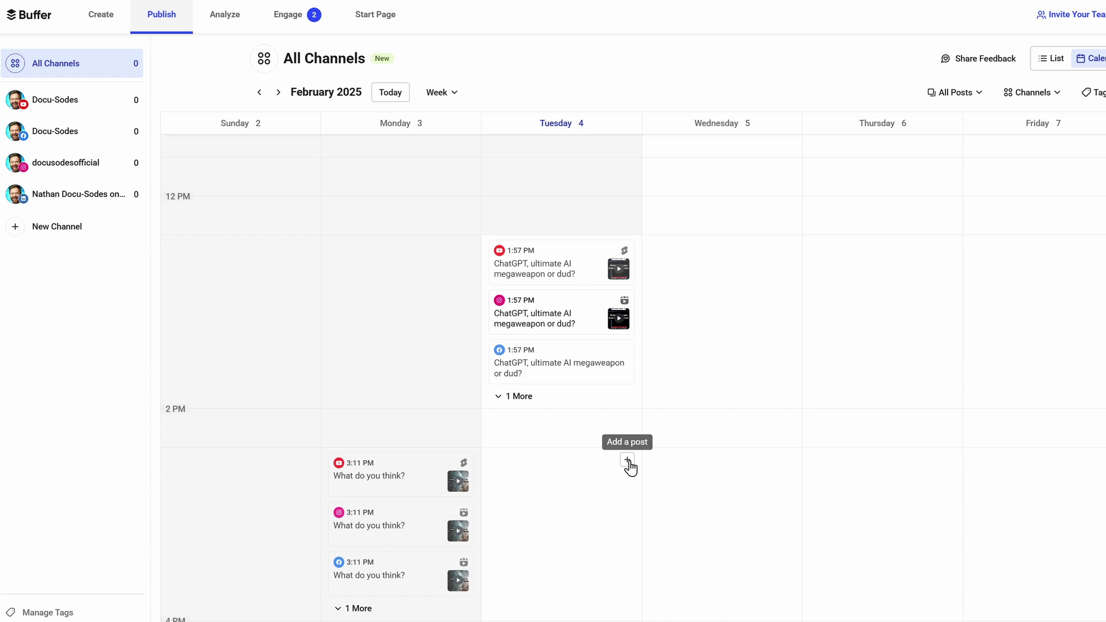
Create a Tuesday 4 PM post for all channels captioned 'THIS AI TOOL IS SERIOUSLY THE BEST THING IVE USED!' with the video attached.
scroll(637, 468, "down", 4)
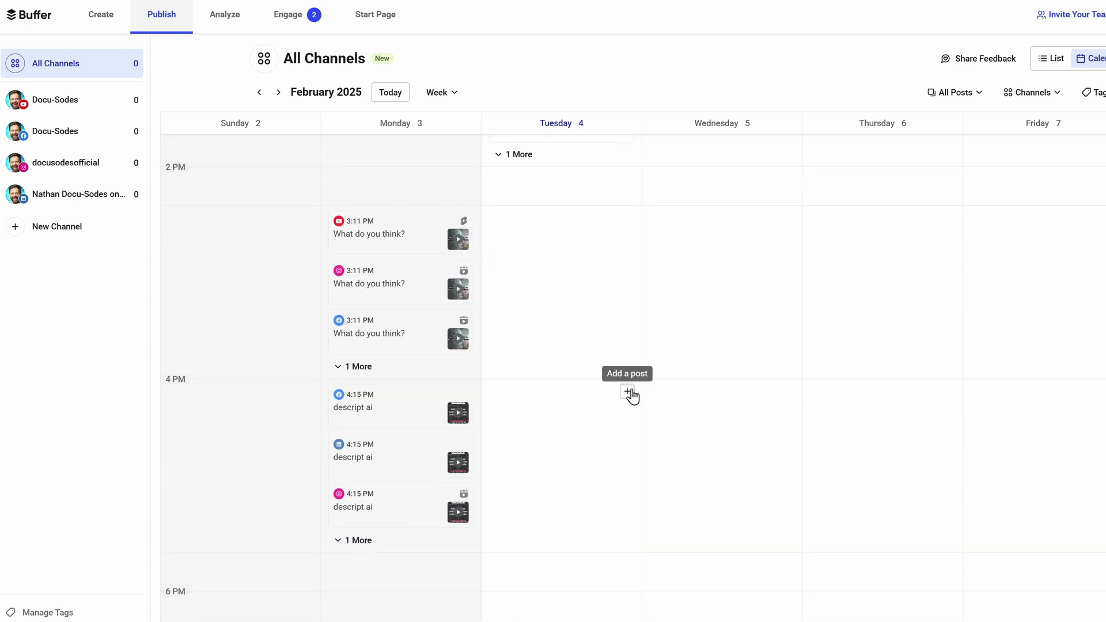
left_click(628, 392)
left_click(461, 119)
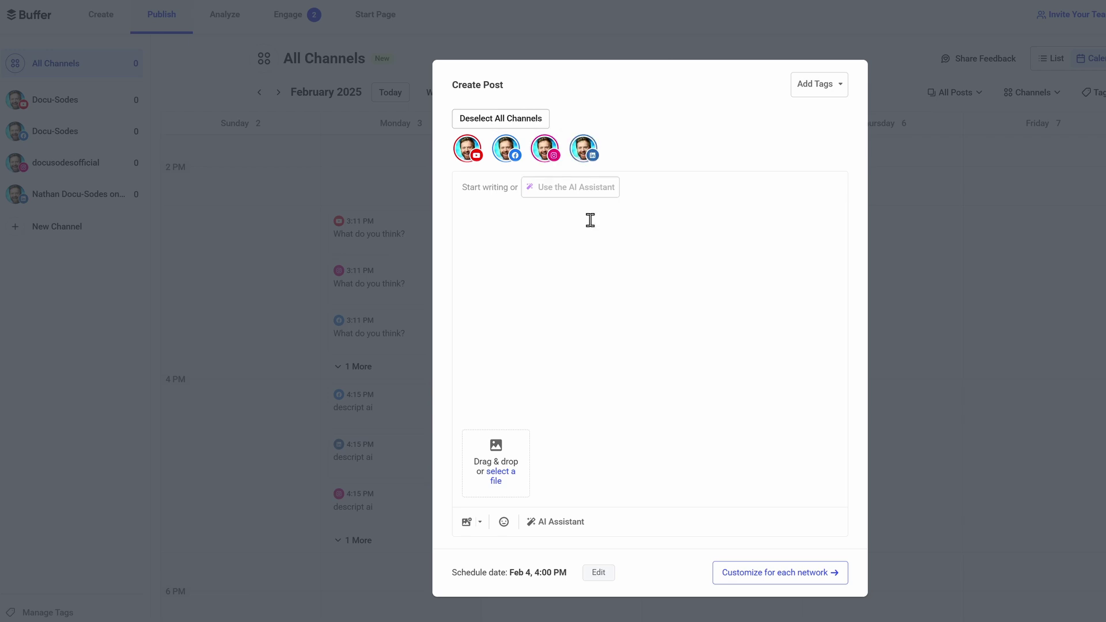
type("THIS AI TOOL IS S")
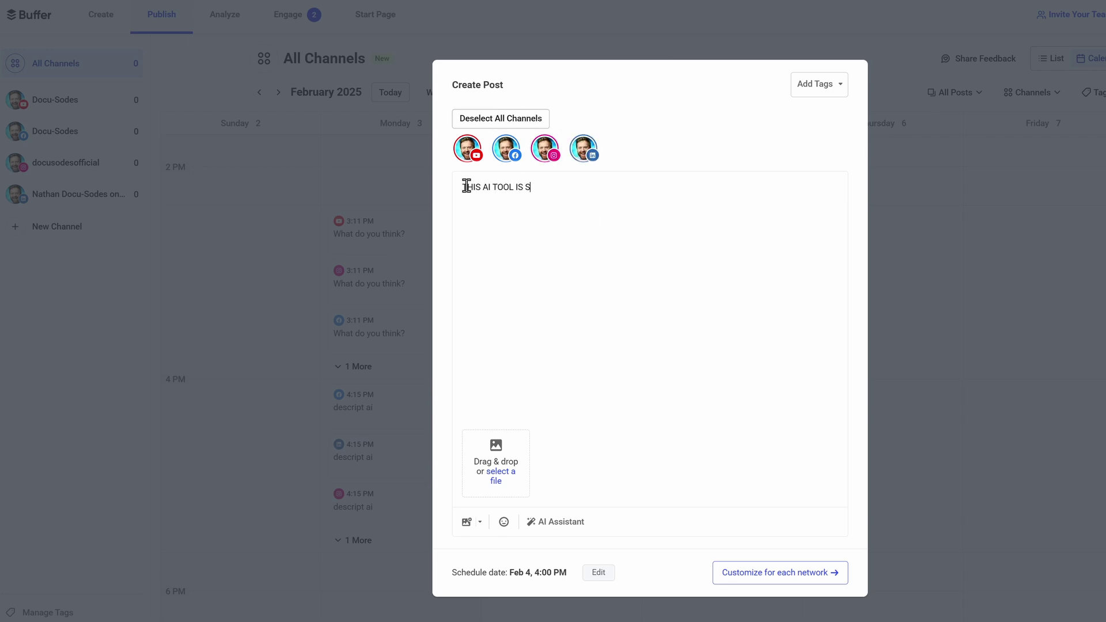
type("ERIOUSLY THE BEST THING IVE")
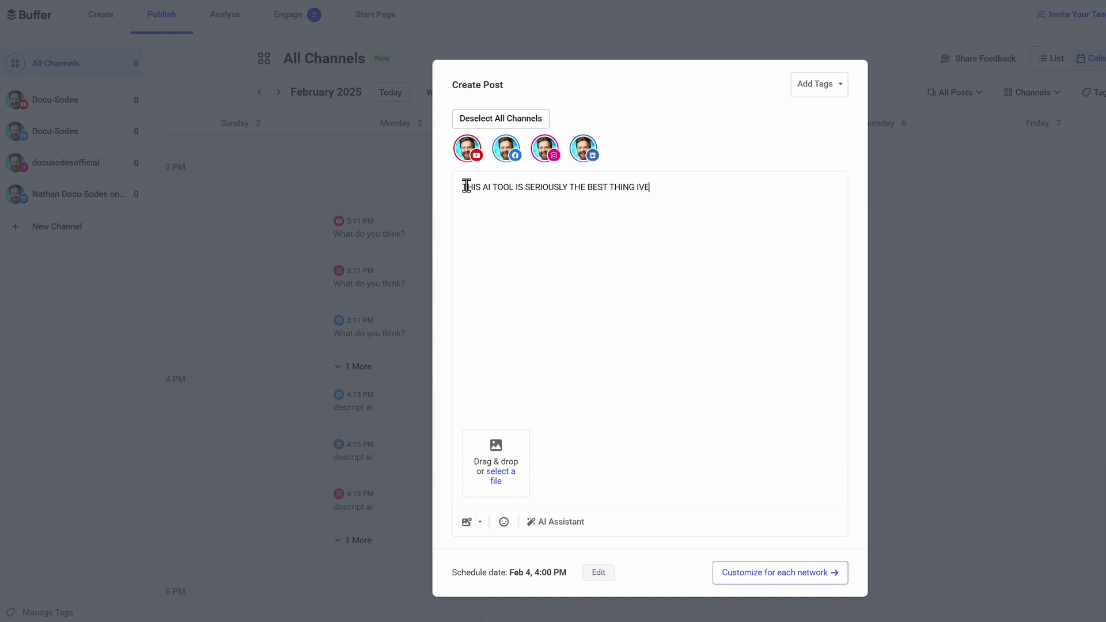
type(" USED!")
key("ctrl+a")
key("ctrl+c")
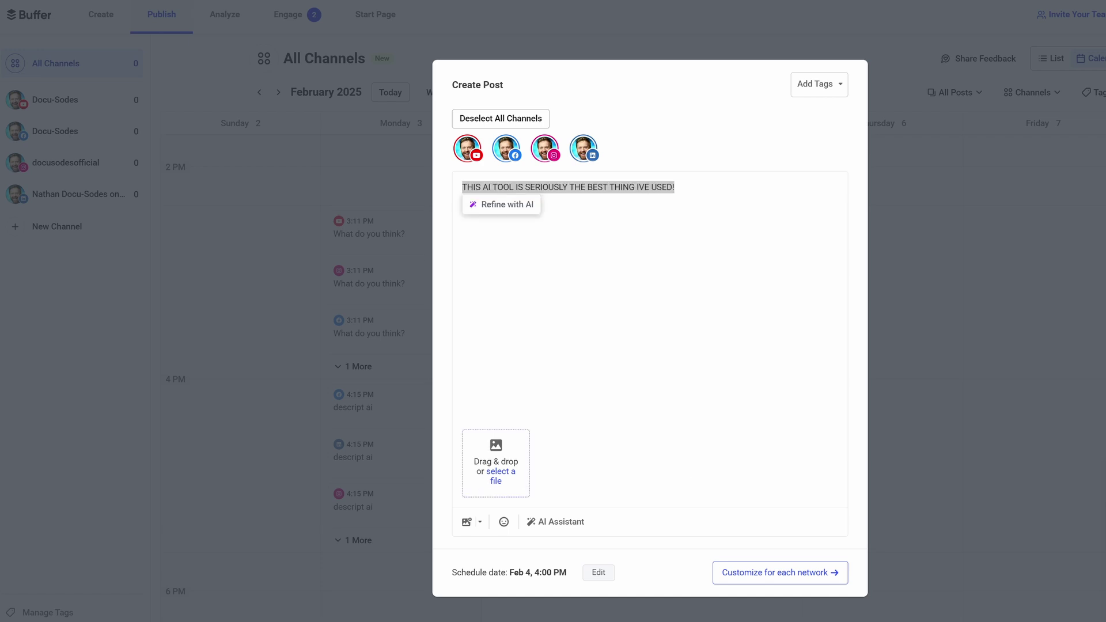
left_click(724, 225)
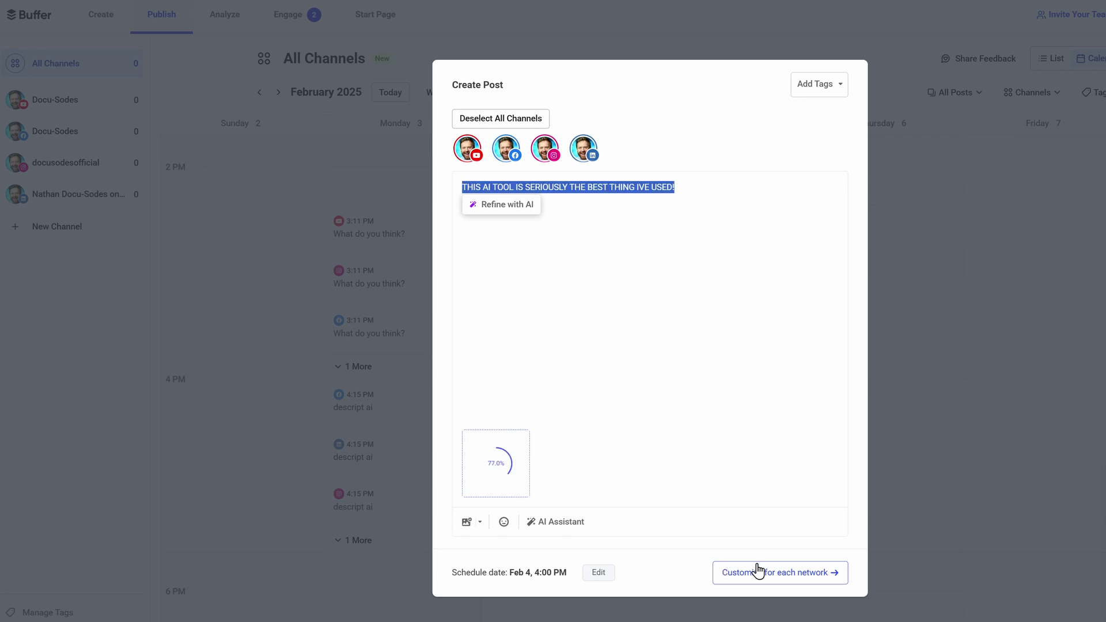
left_click(598, 583)
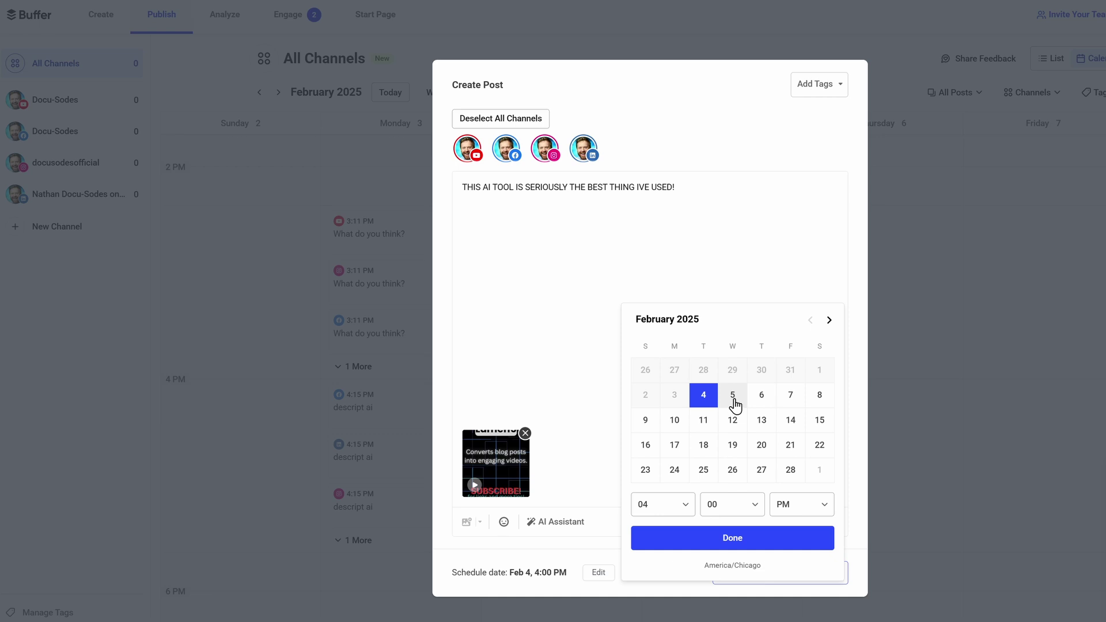
Keep the Feb 4, 4:00 PM schedule and paste the caption as the YouTube Short title.
left_click(737, 544)
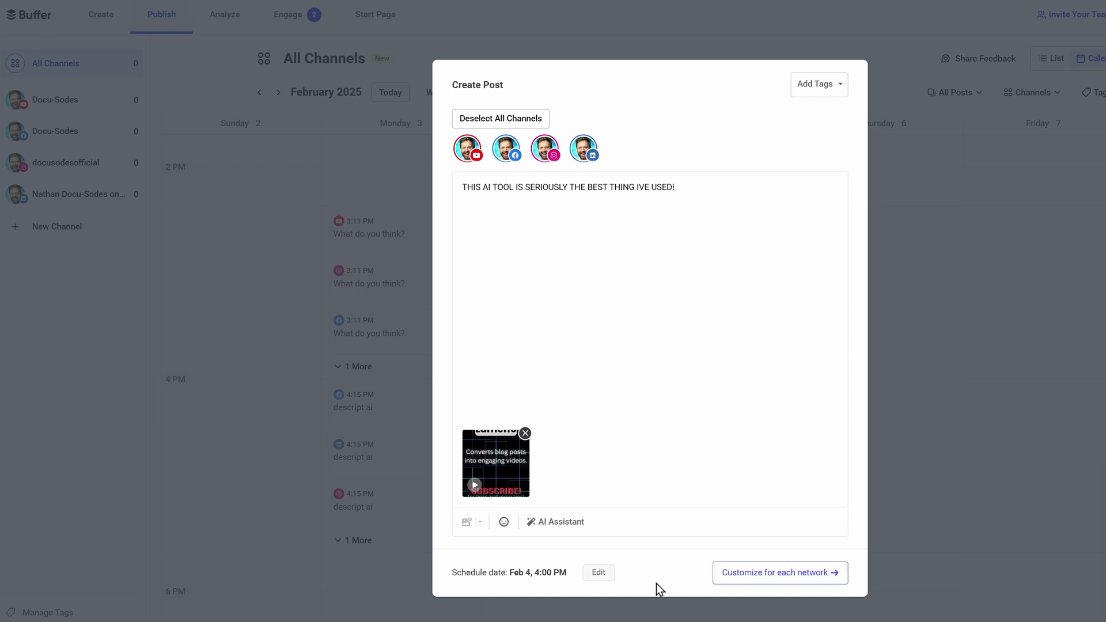
left_click(773, 581)
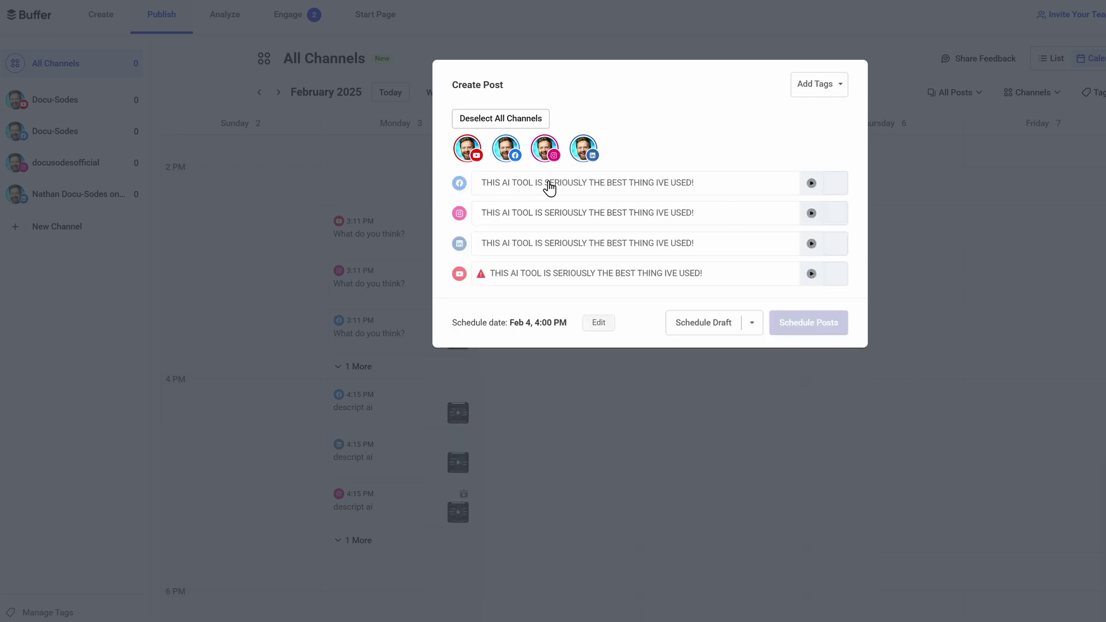
left_click(576, 274)
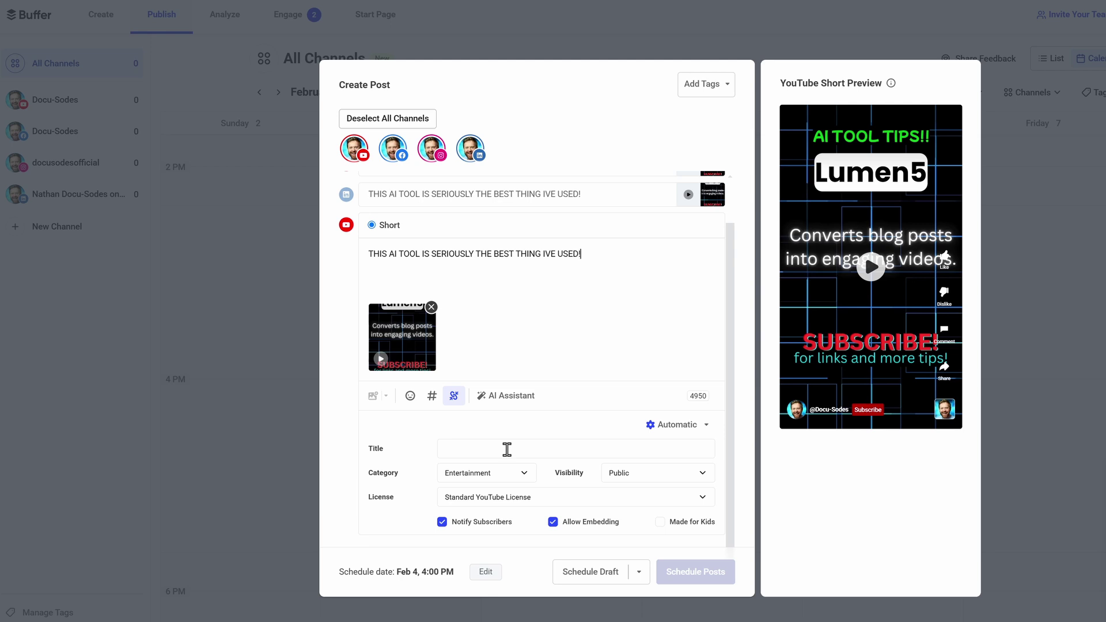
left_click(507, 450)
key("ctrl+v")
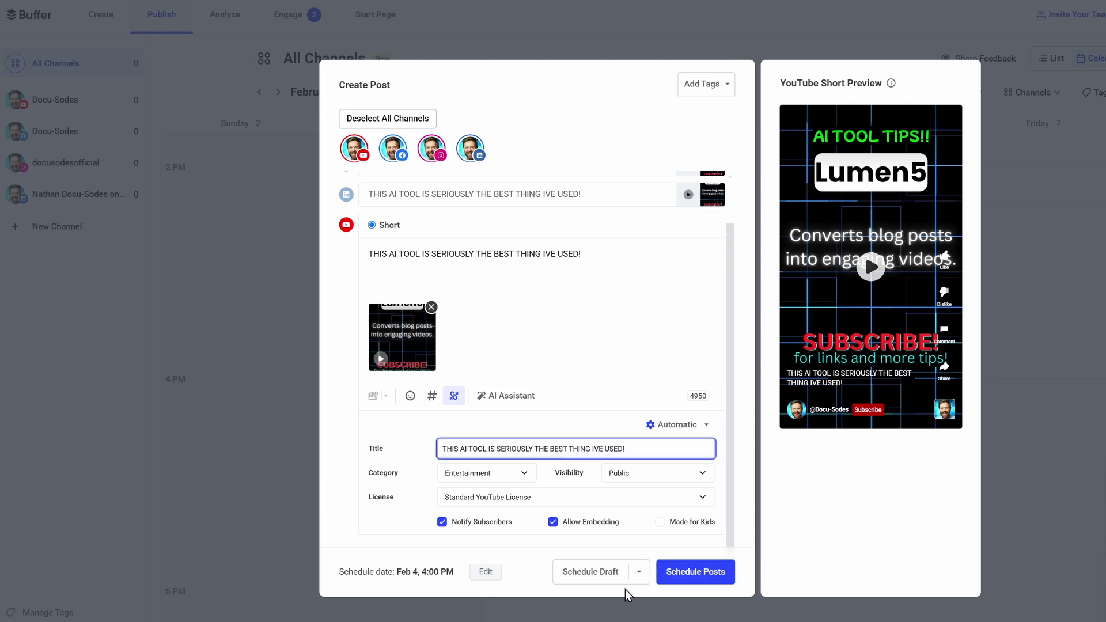
left_click(638, 572)
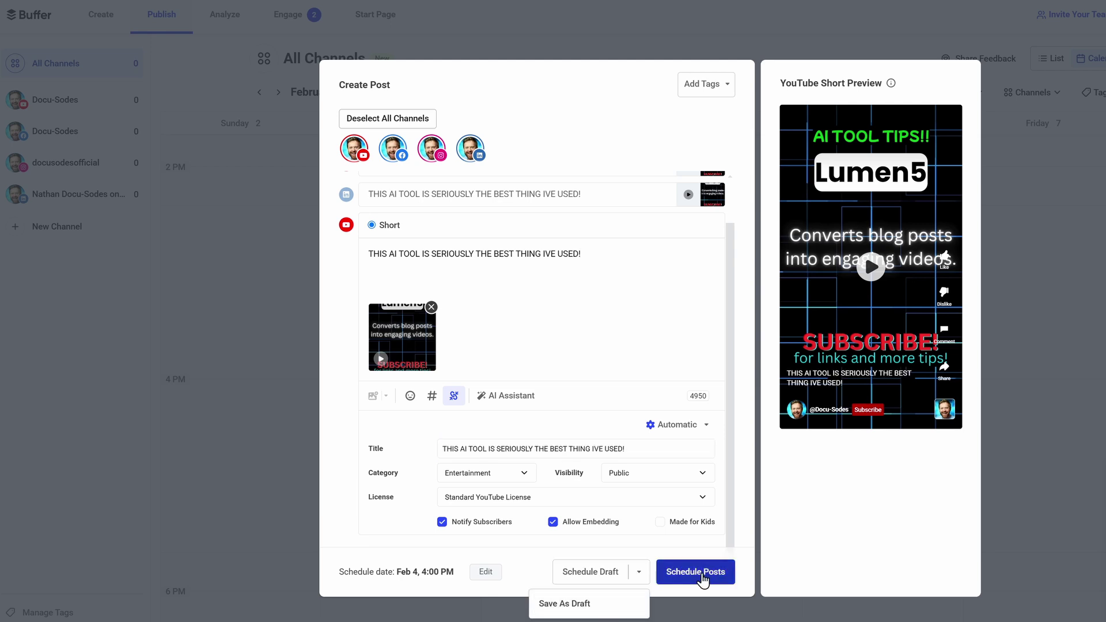
left_click(693, 310)
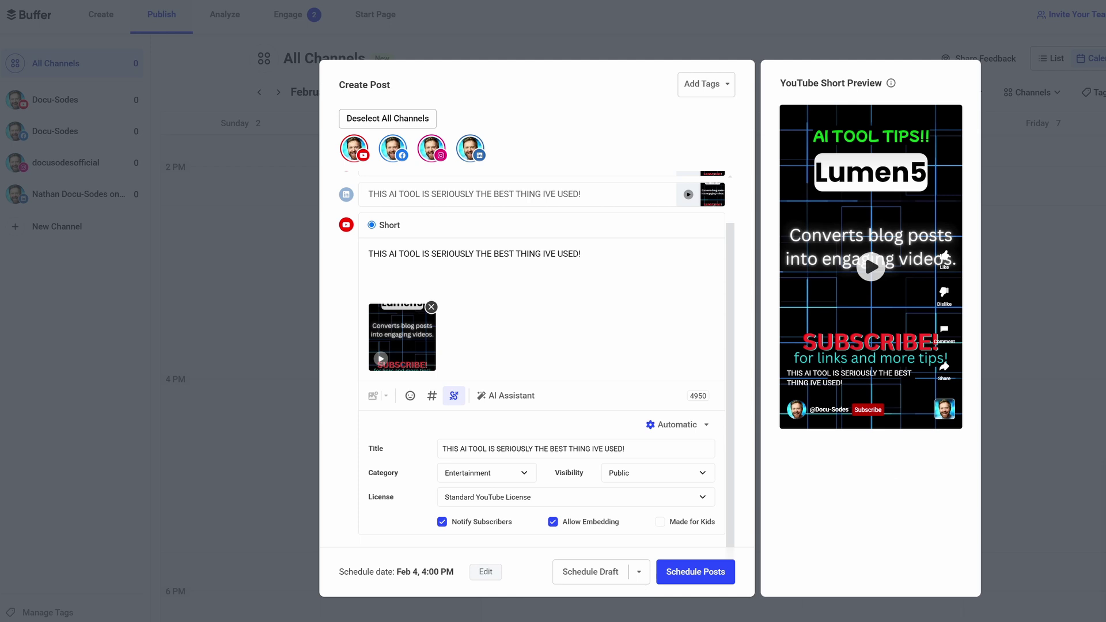